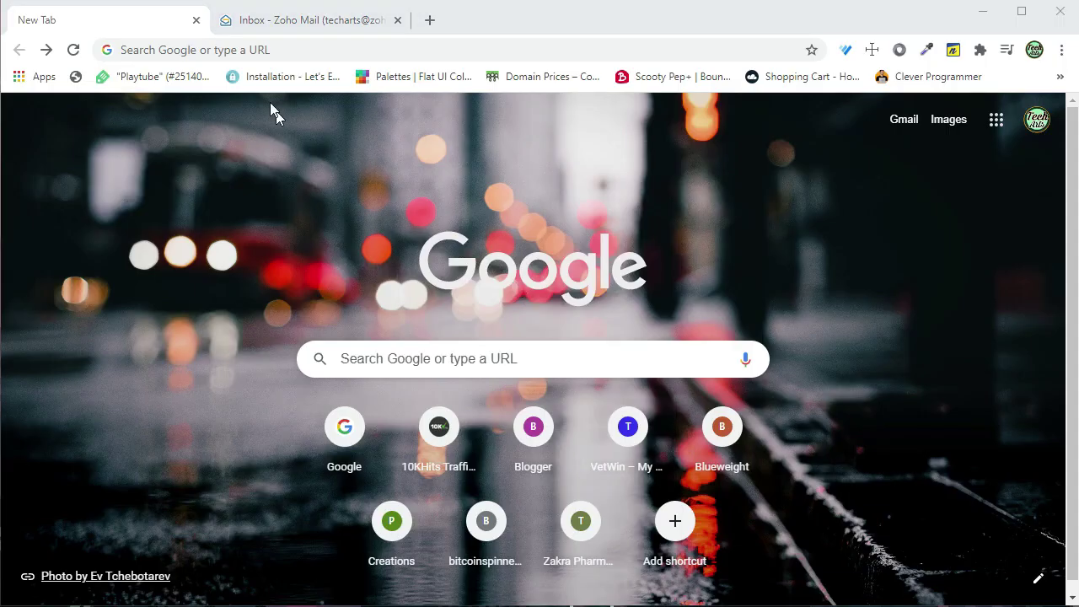
Step: Go to makeitshort.in/com in Chrome, which redirects to the IONOS homepage
left_click(252, 52)
type("make")
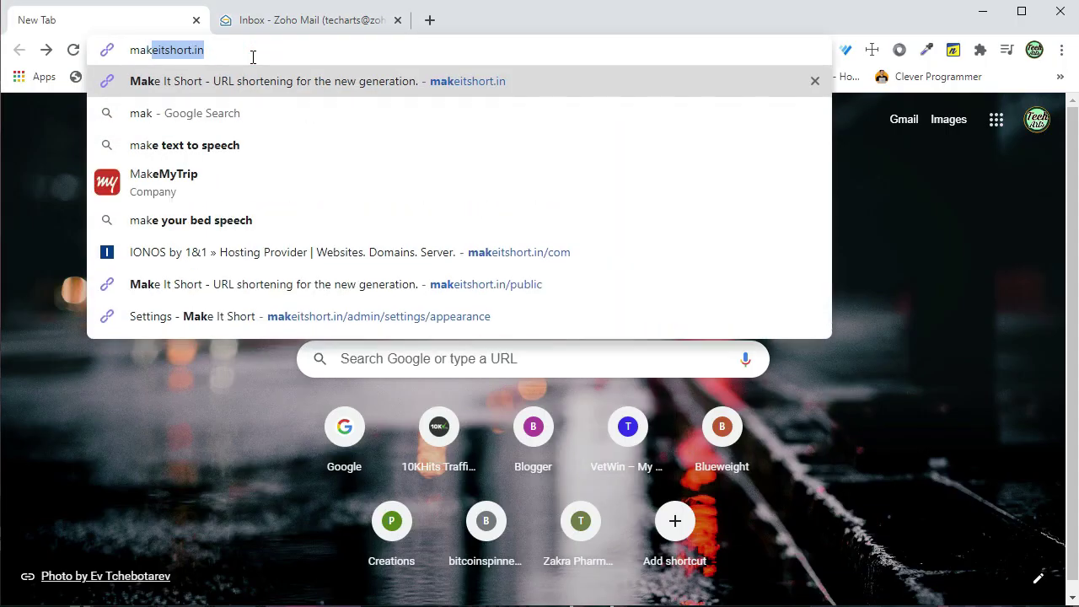
type("u")
key("BackSpace")
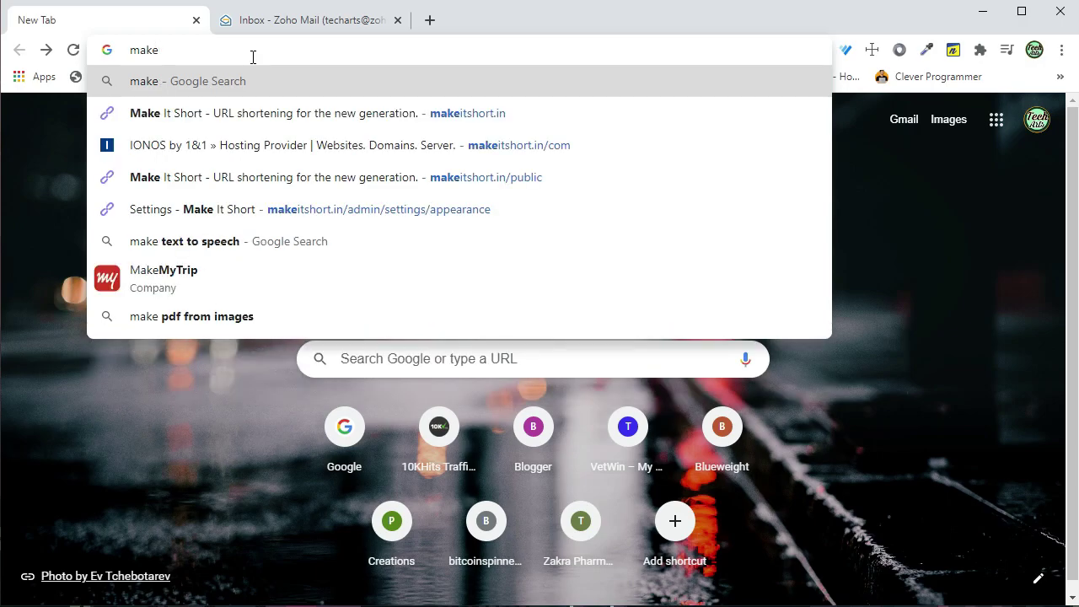
type("it")
key("Right")
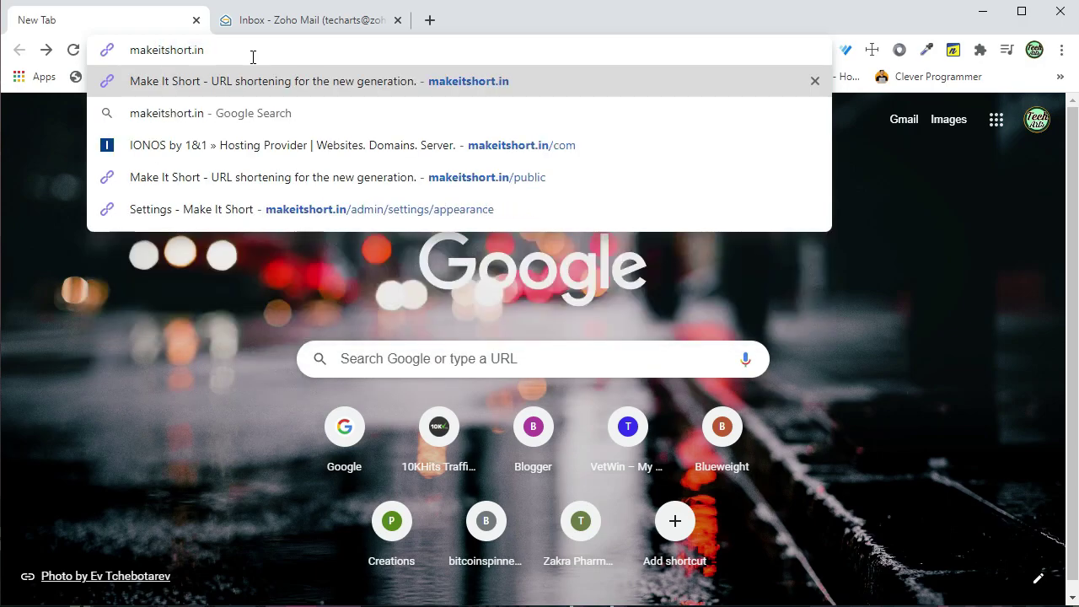
type("/c")
key("Right")
key("Return")
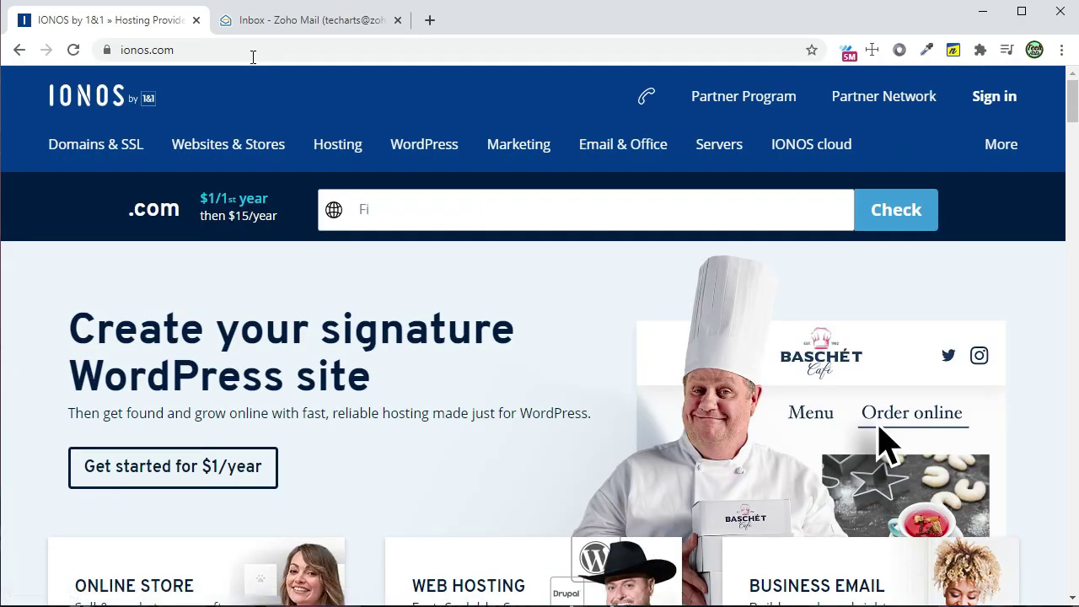
Step: Open Web Hosting from the IONOS Hosting menu and jump to its plans
left_click(338, 148)
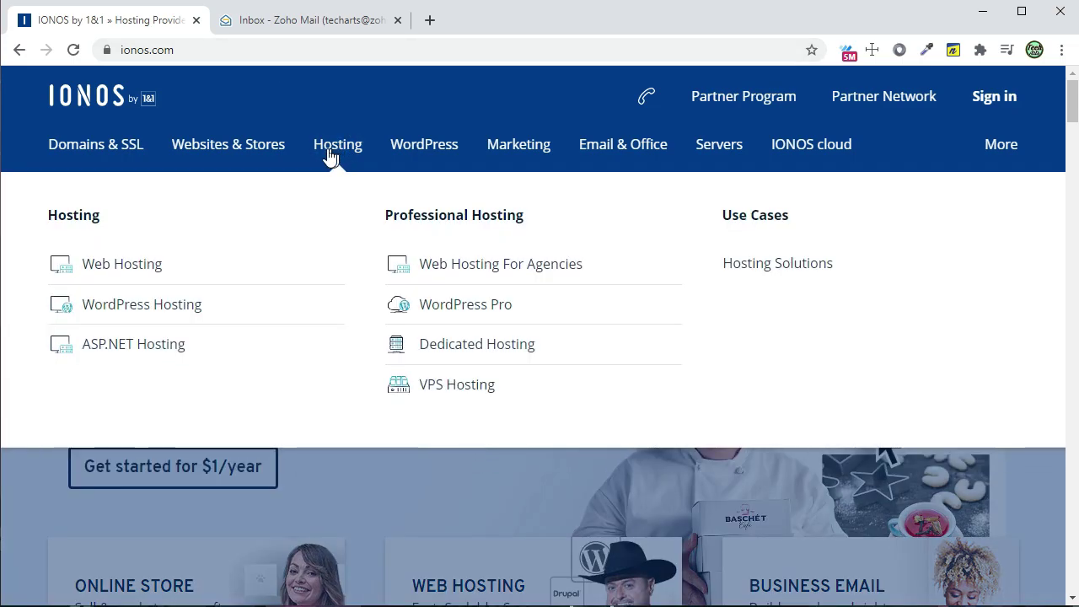
left_click(122, 268)
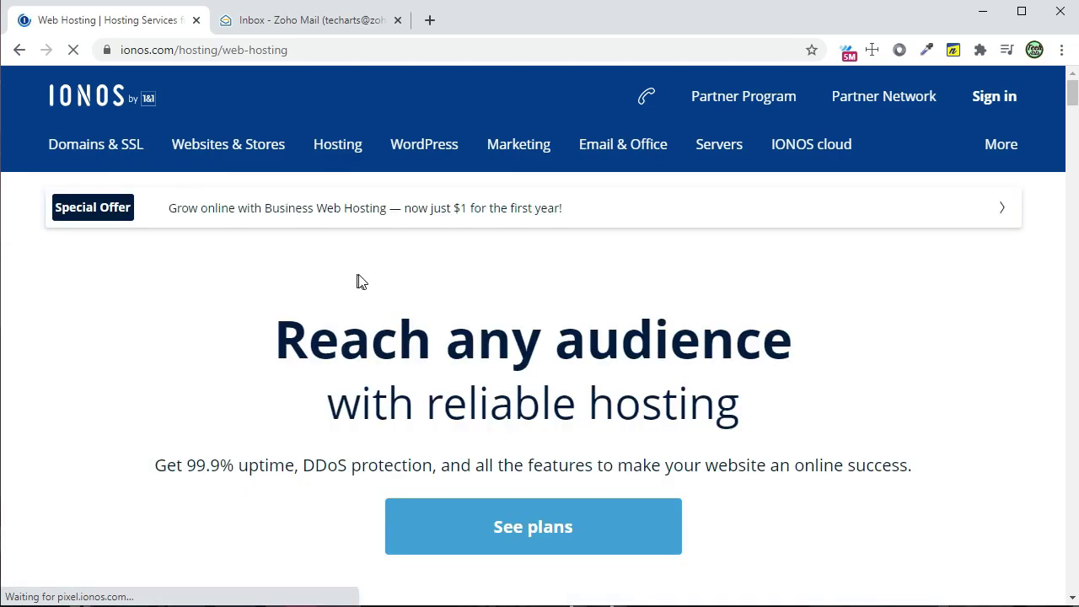
scroll(358, 282, "down", 3)
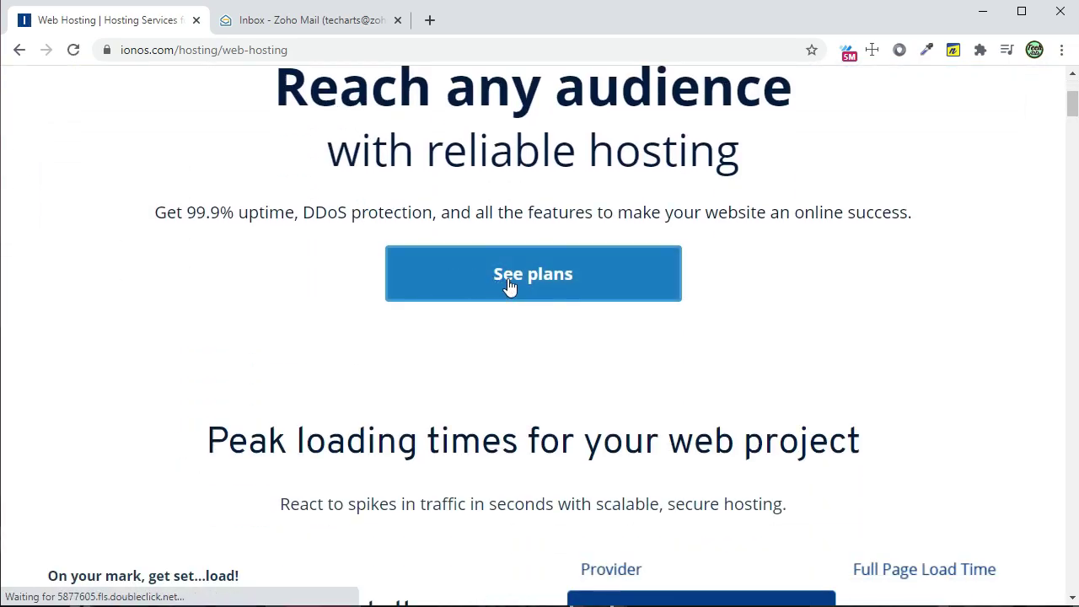
left_click(508, 283)
Step: Compare the Essential, Business and Expert web hosting plans
scroll(508, 284, "down", 3)
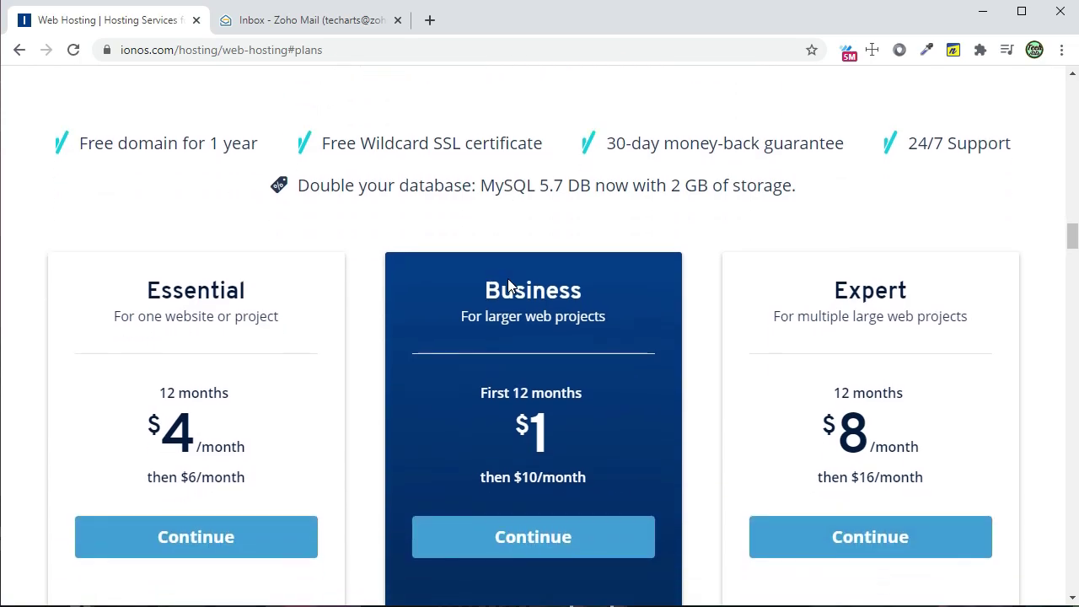
scroll(508, 284, "down", 1)
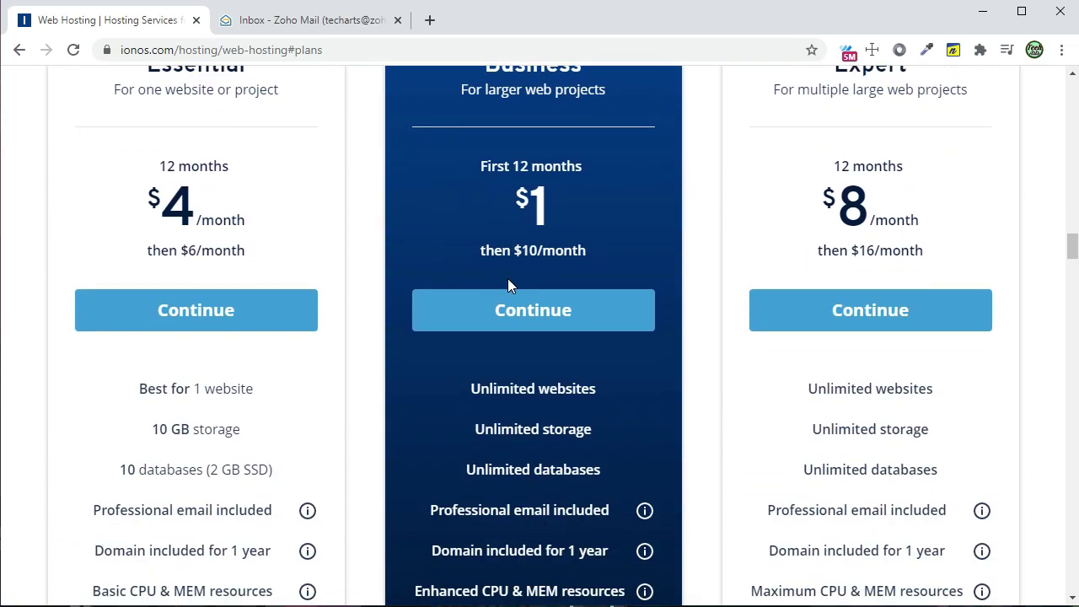
scroll(508, 284, "up", 1)
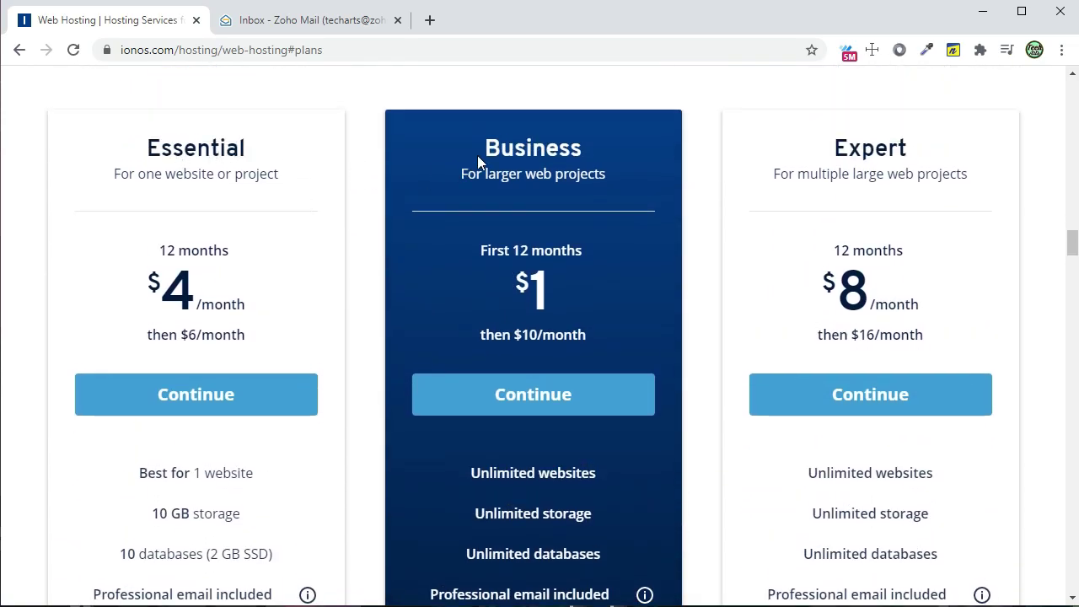
scroll(415, 267, "down", 1)
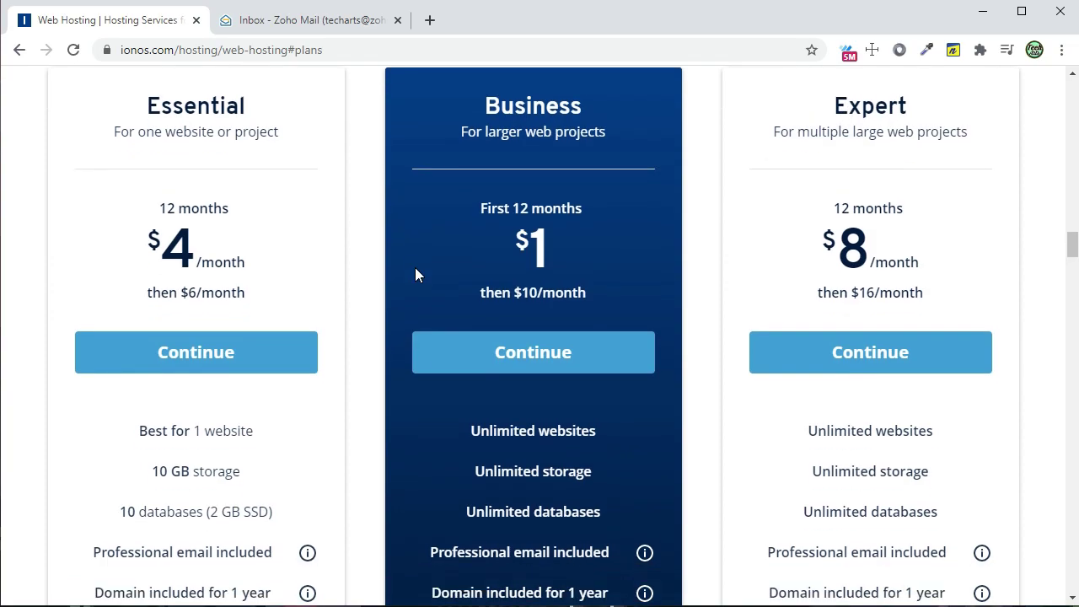
scroll(415, 267, "up", 1)
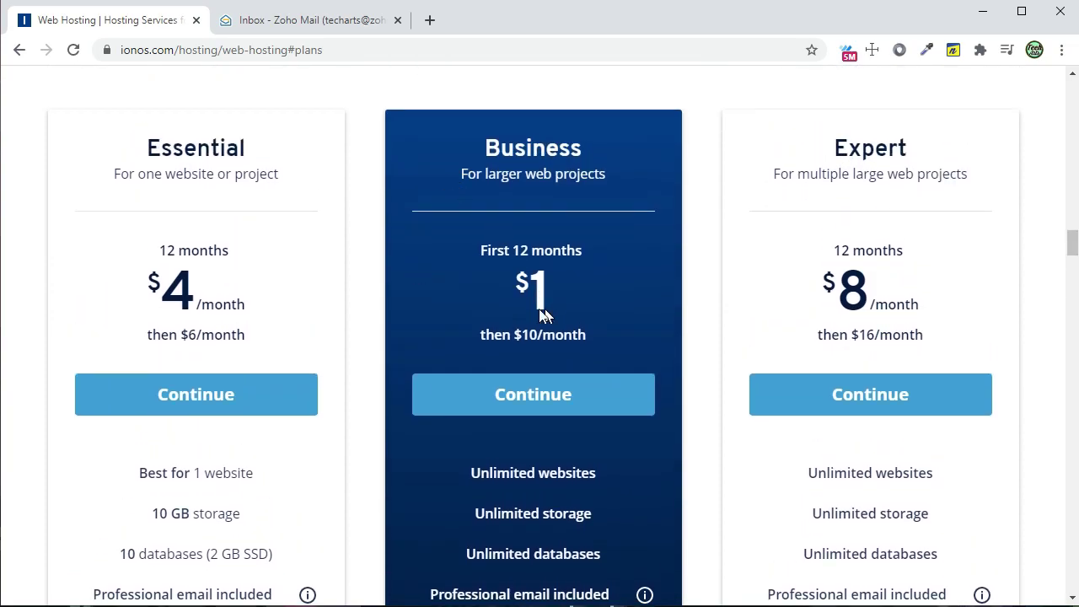
left_click(471, 271)
left_click(540, 287)
Step: Check the included free domain details, then continue with the $1 Business plan
scroll(539, 255, "down", 1)
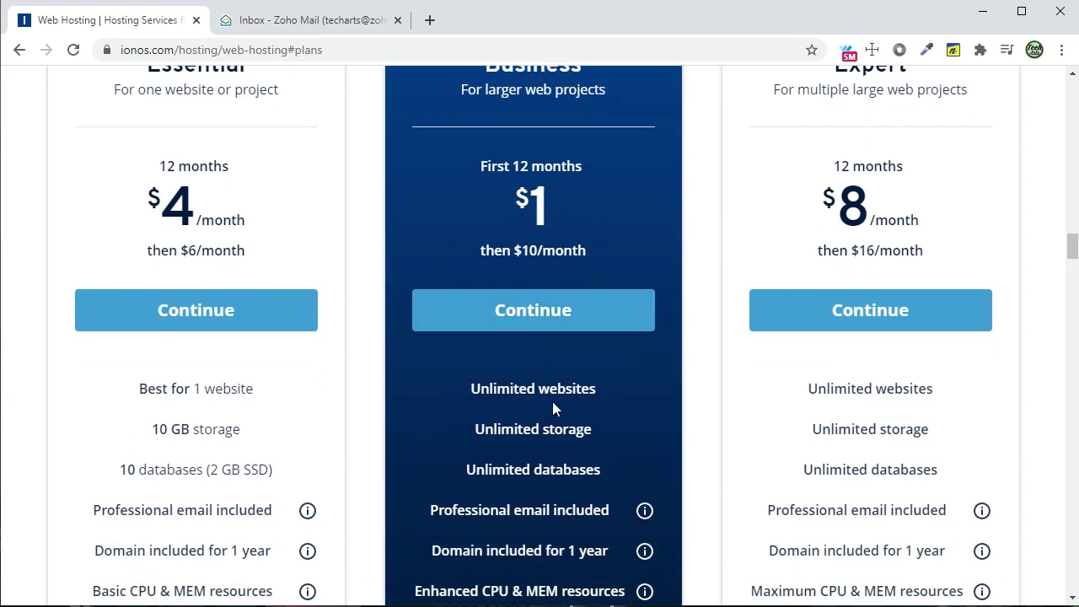
scroll(609, 420, "down", 2)
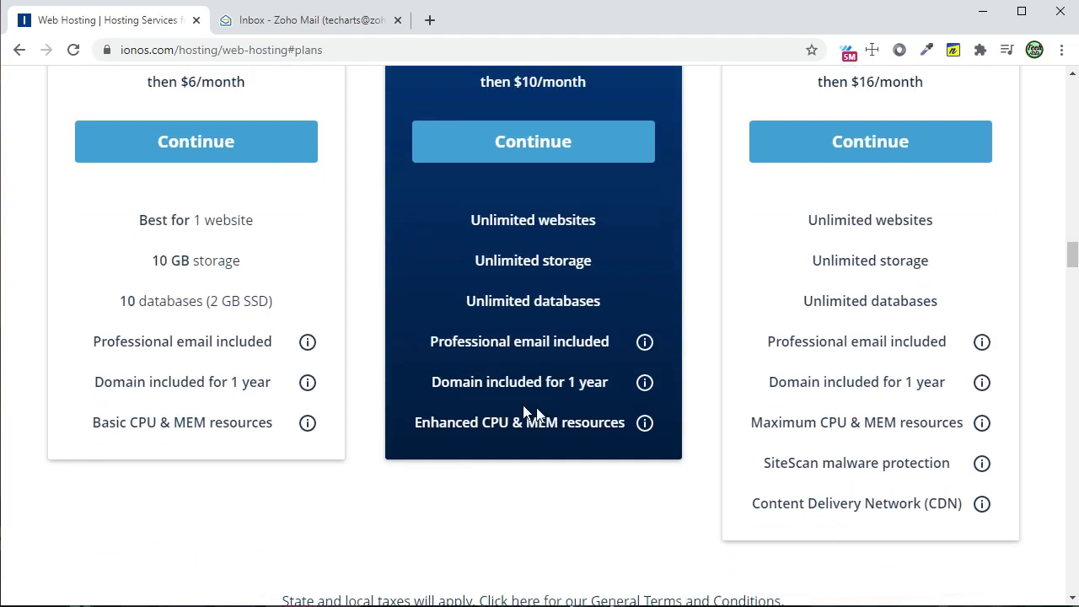
left_click(644, 384)
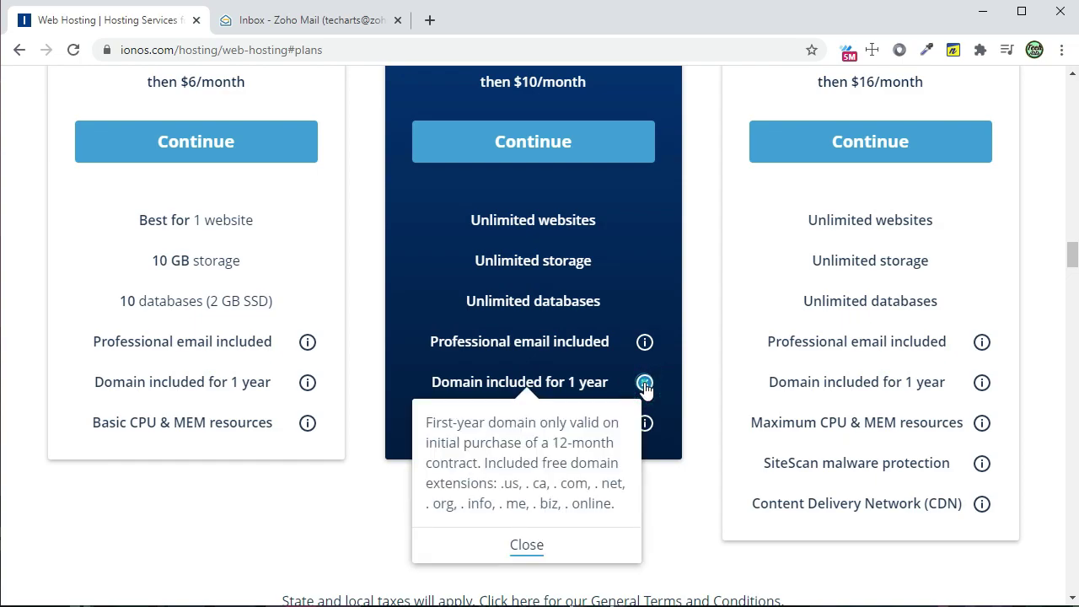
scroll(622, 404, "up", 3)
left_click(608, 400)
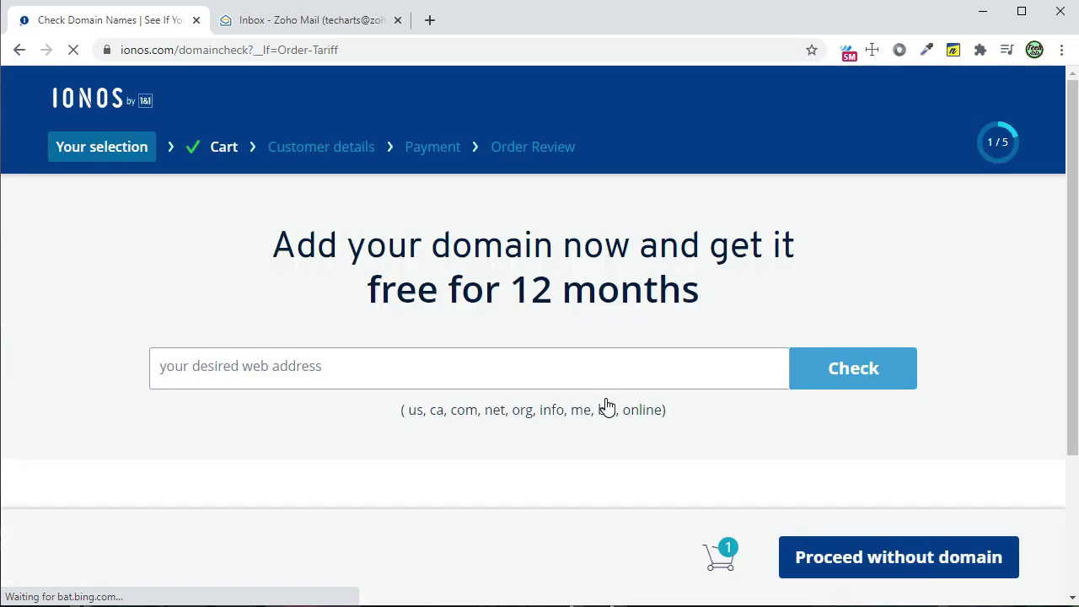
Step: Check techartsyt.com availability, add it to the cart, and continue
left_click(449, 371)
type("techartsyt")
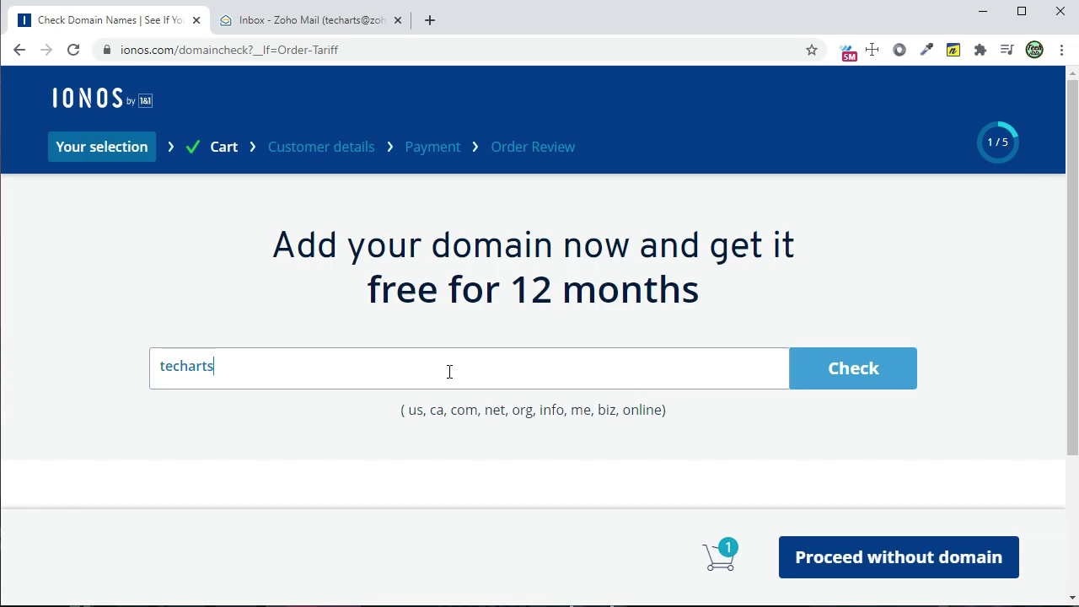
left_click(878, 372)
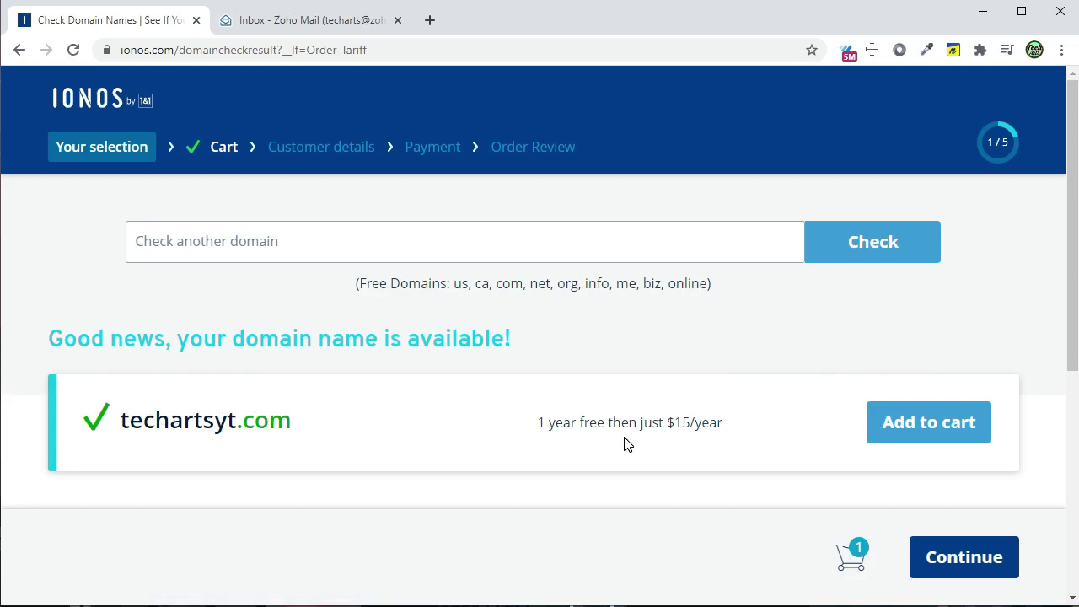
left_click(887, 433)
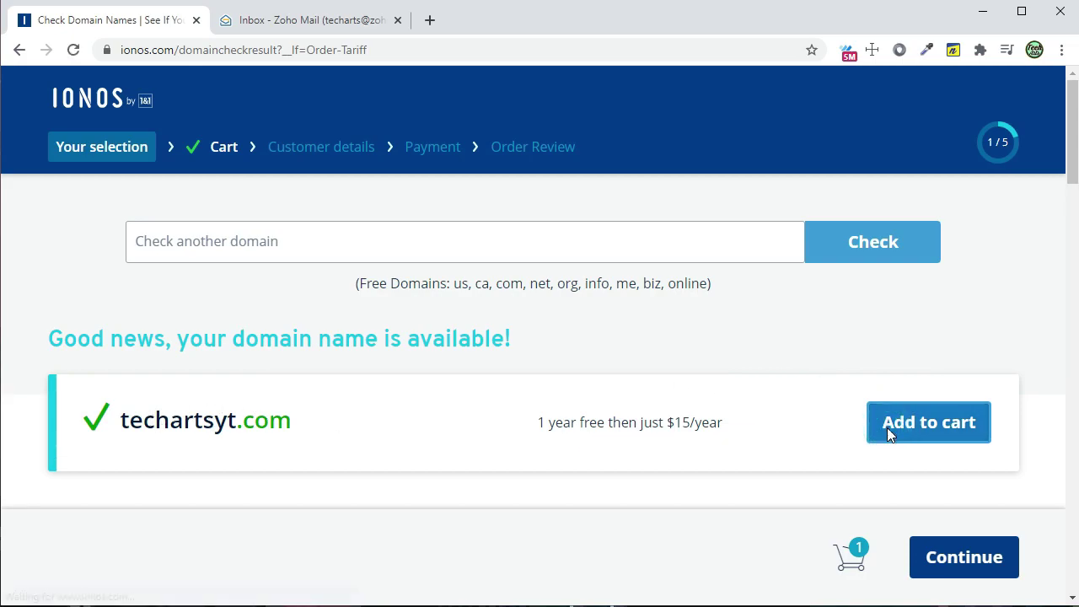
left_click(921, 558)
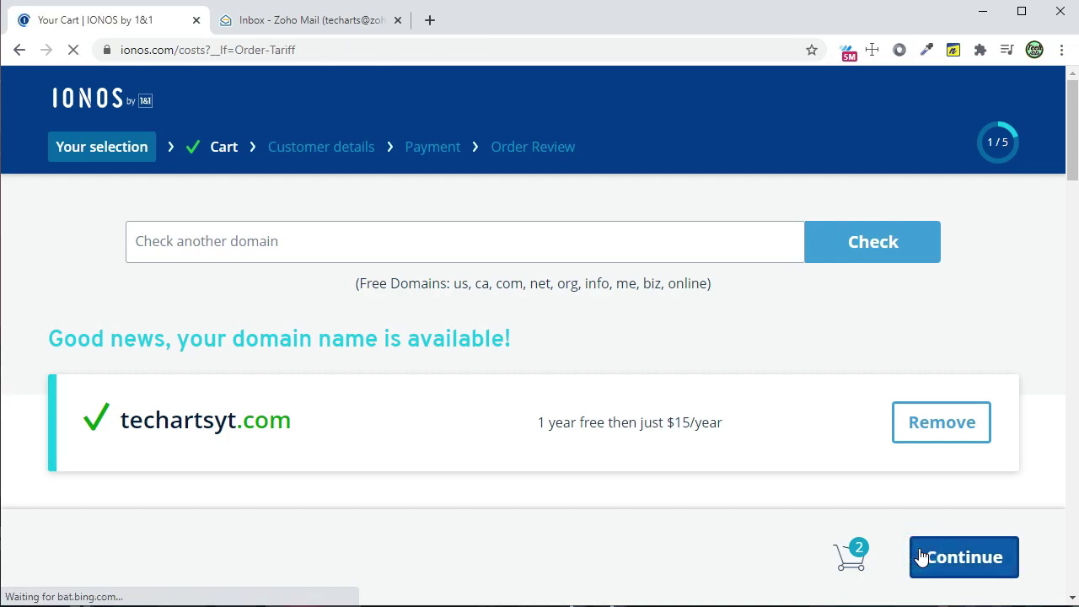
Step: Review the $1 cart with Web Hosting Business and techartsyt.com, then proceed to customer details
scroll(756, 373, "down", 1)
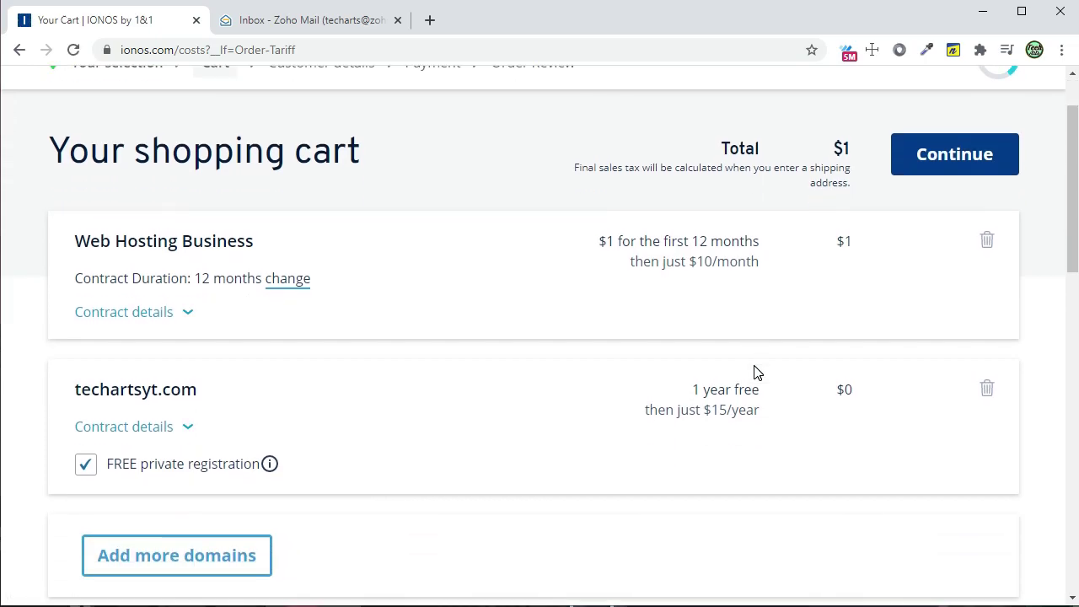
scroll(756, 372, "down", 2)
scroll(756, 372, "down", 1)
scroll(756, 373, "up", 2)
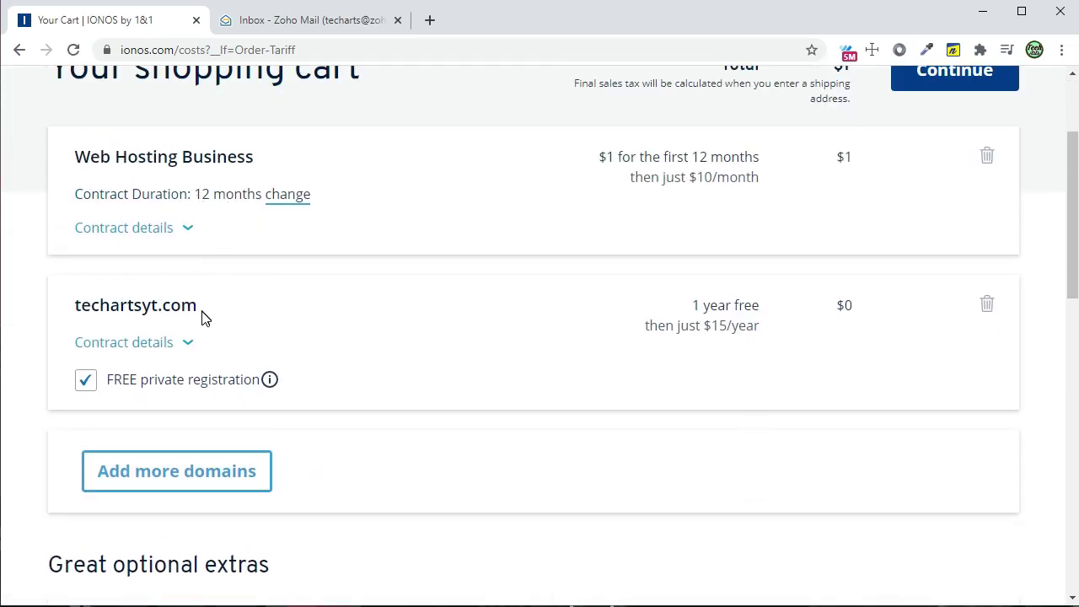
scroll(532, 364, "up", 2)
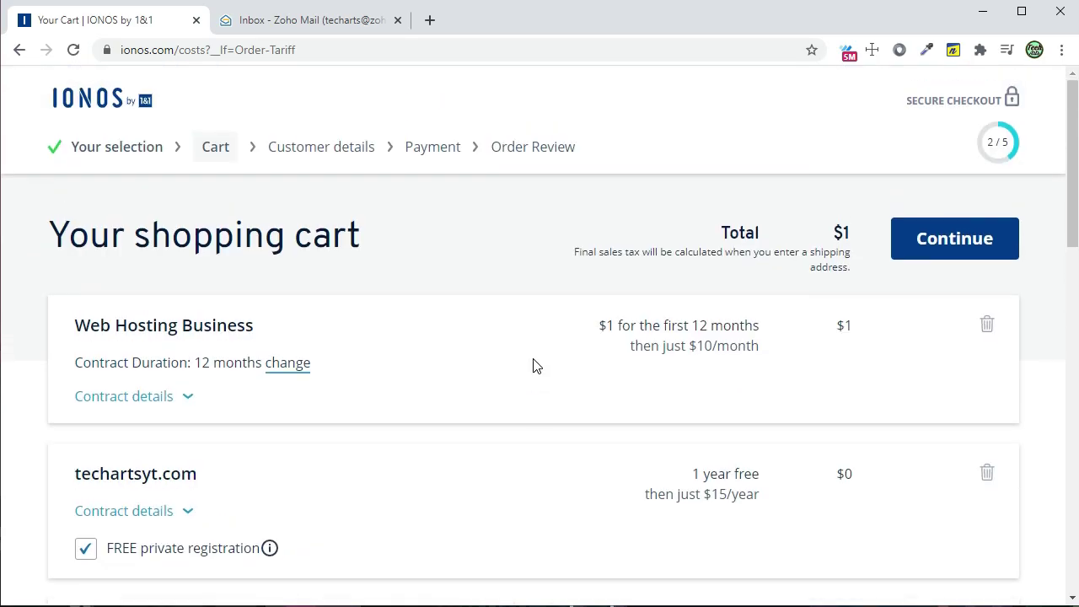
double_click(829, 328)
left_click(859, 322)
left_click(909, 238)
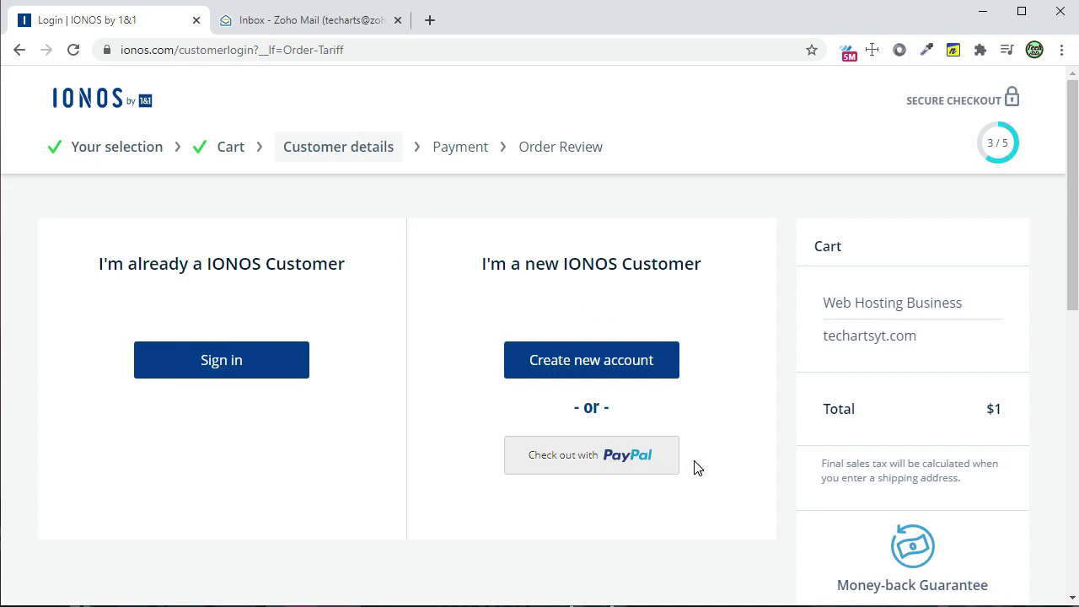
Step: Pay with PayPal, log in, and agree to future payments to 1&1 IONOS
left_click(657, 462)
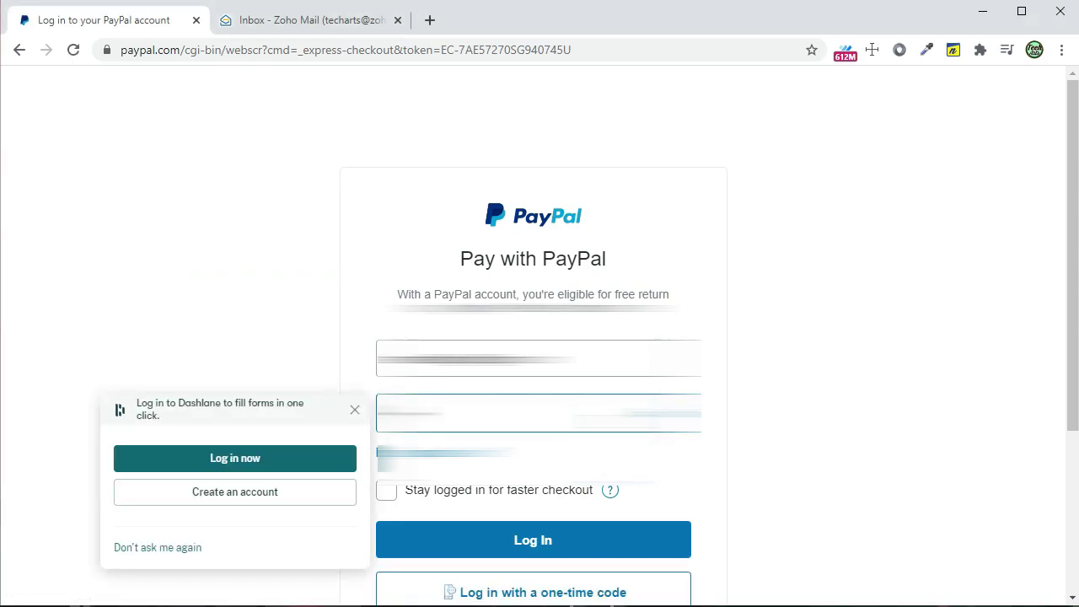
key("Return")
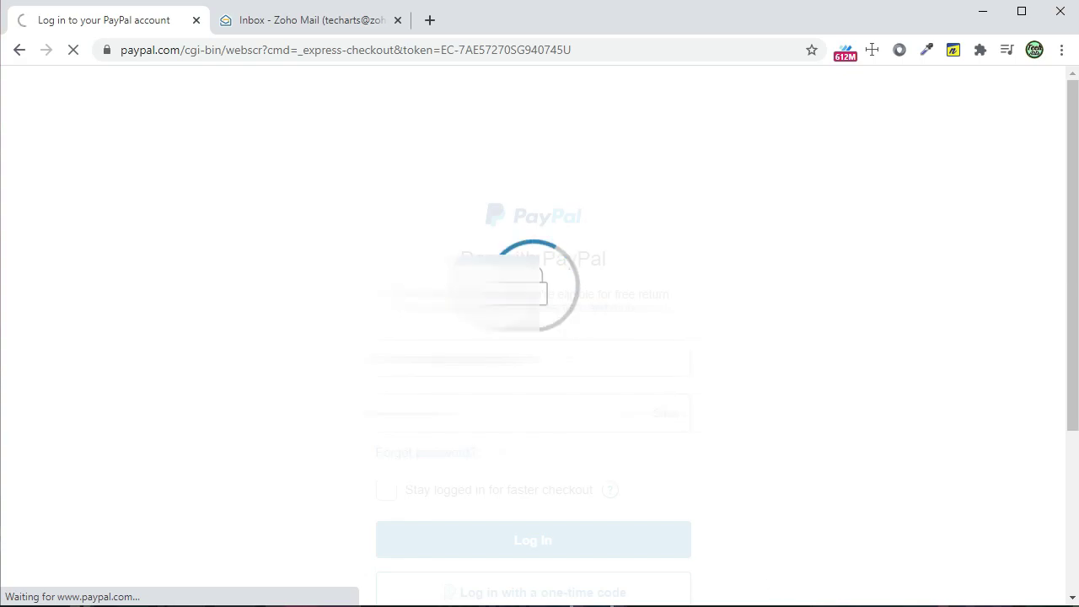
left_click(498, 494)
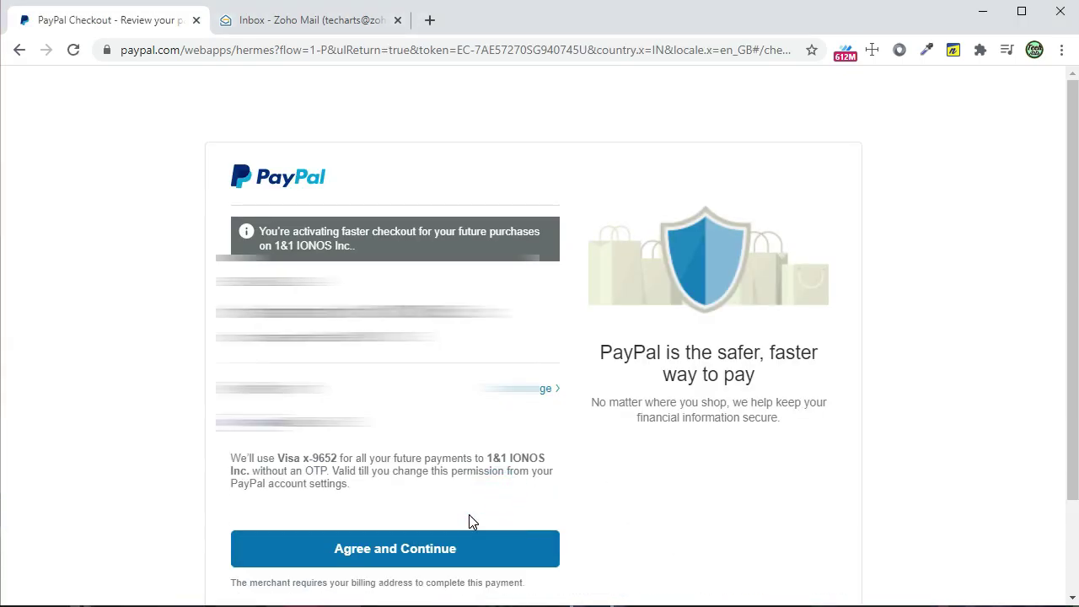
left_click(450, 539)
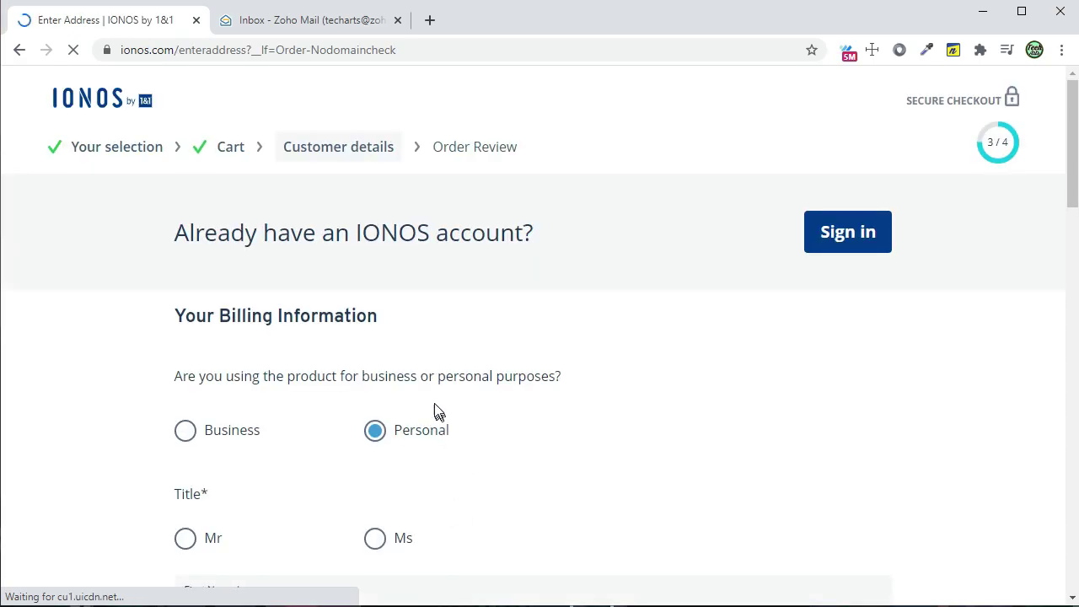
Step: Replace the e-mail address in the IONOS billing details
scroll(197, 287, "down", 2)
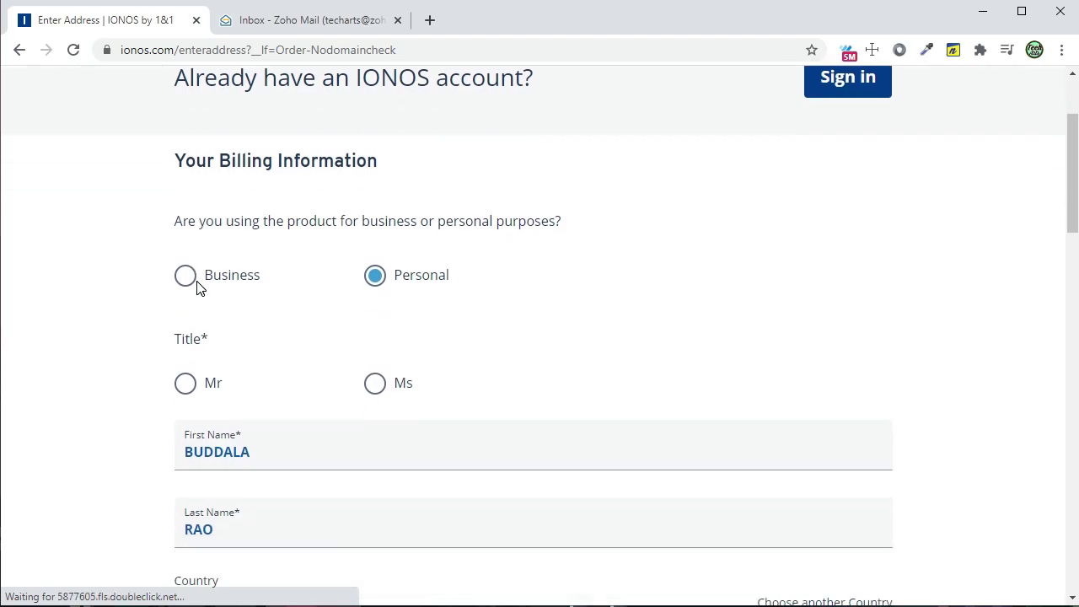
scroll(197, 287, "down", 1)
scroll(197, 286, "down", 1)
scroll(196, 287, "down", 2)
scroll(196, 286, "down", 2)
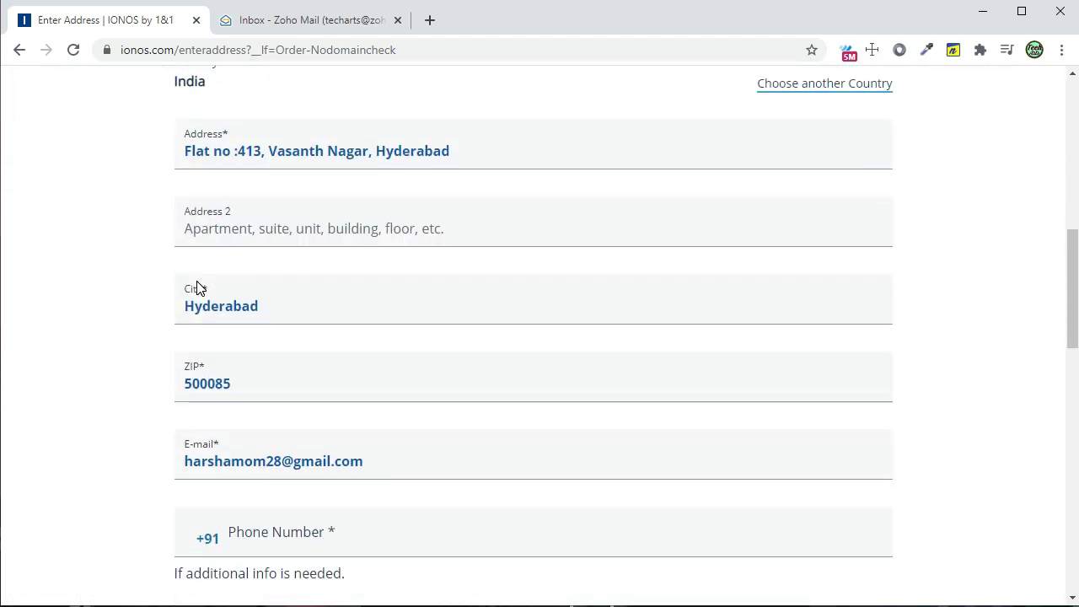
scroll(196, 287, "down", 2)
scroll(205, 303, "down", 1)
scroll(319, 308, "down", 1)
scroll(354, 325, "down", 1)
scroll(391, 342, "up", 2)
left_click_drag(378, 214, 112, 229)
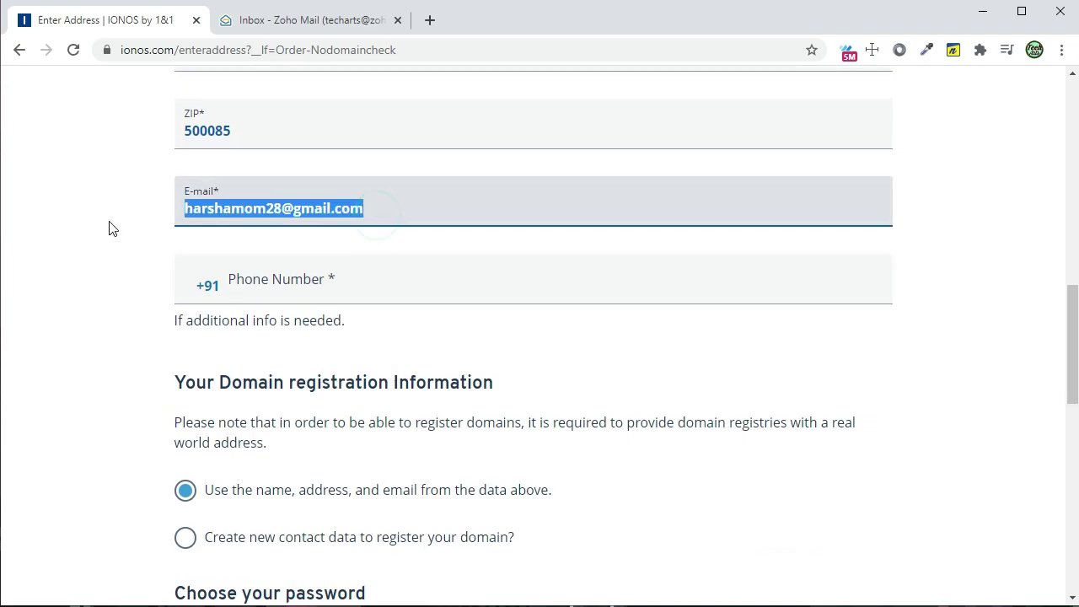
type("tec")
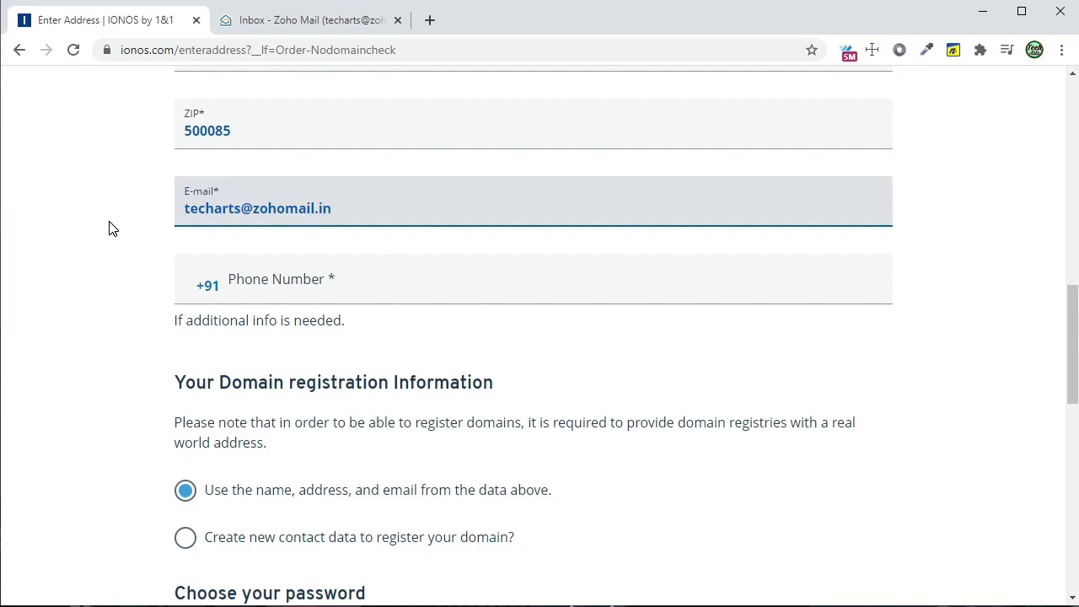
Step: Enter the phone number and set the control panel password
left_click(211, 257)
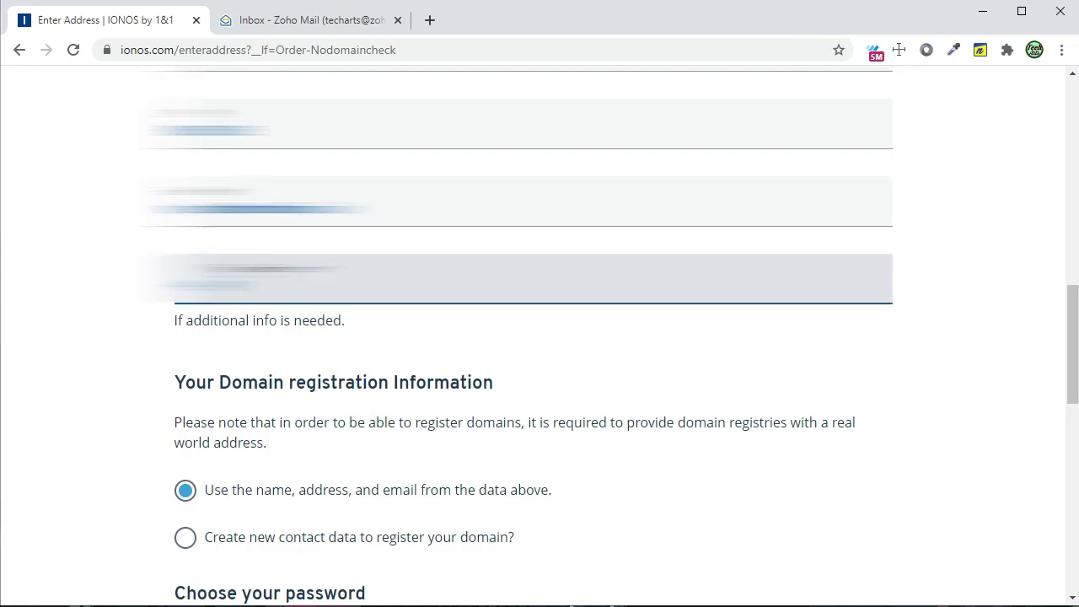
type("123")
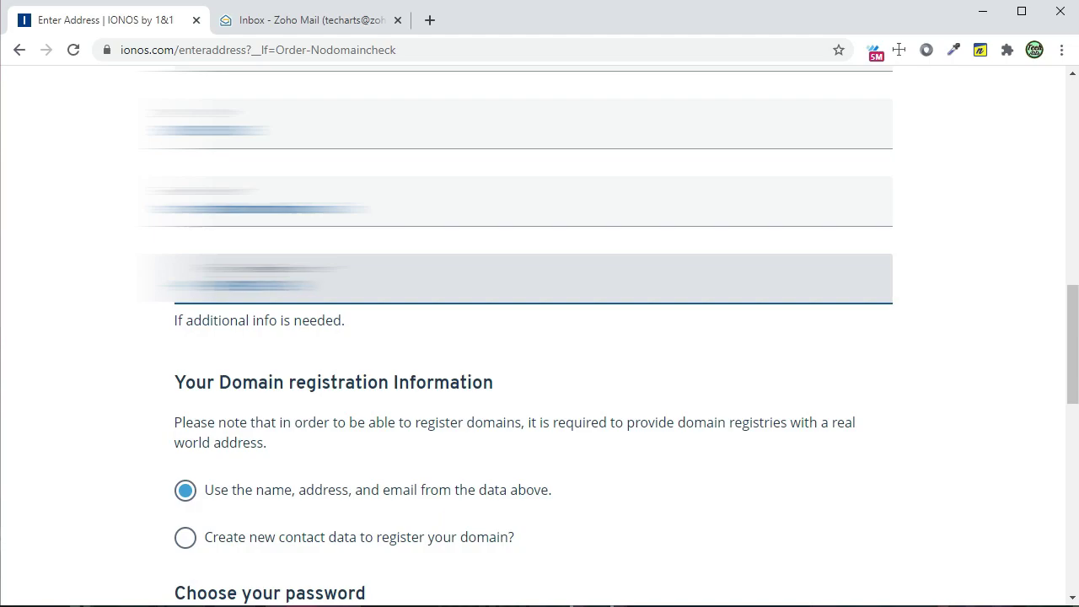
left_click(105, 422)
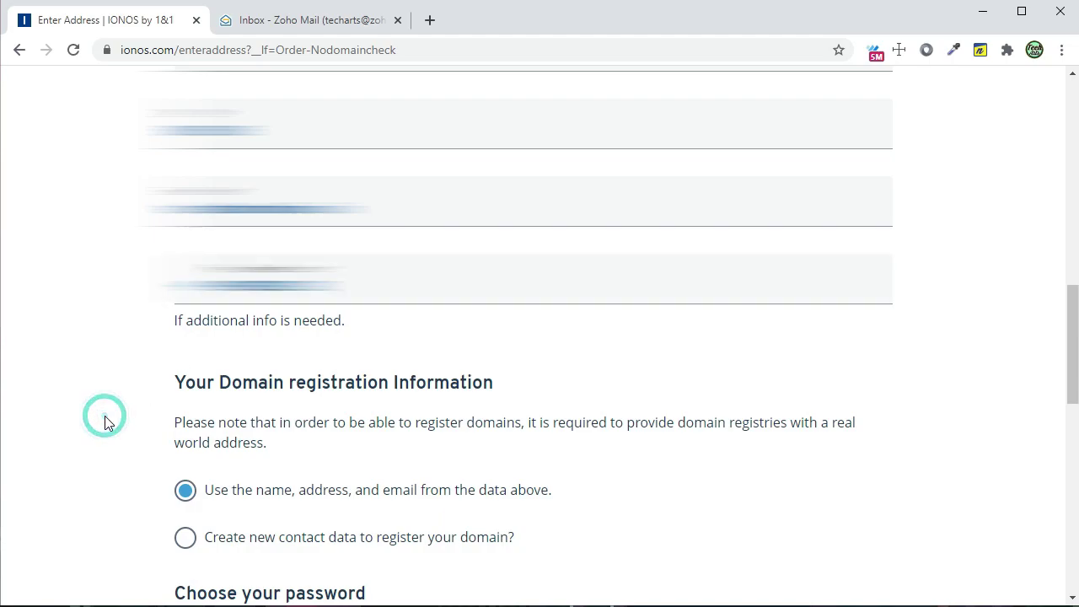
scroll(104, 421, "down", 2)
scroll(104, 422, "down", 1)
left_click(263, 423)
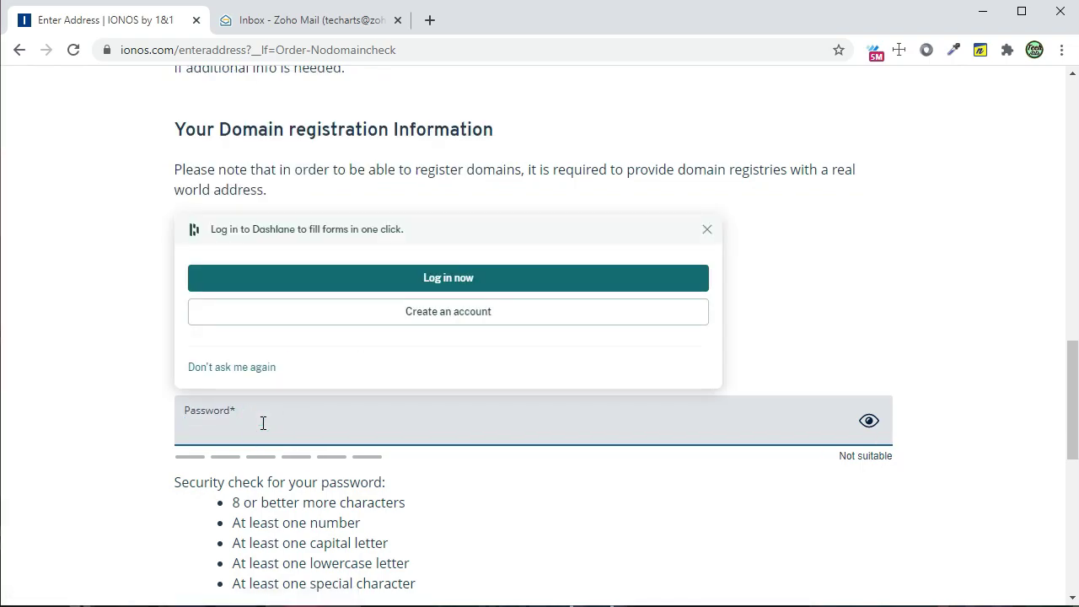
type("••")
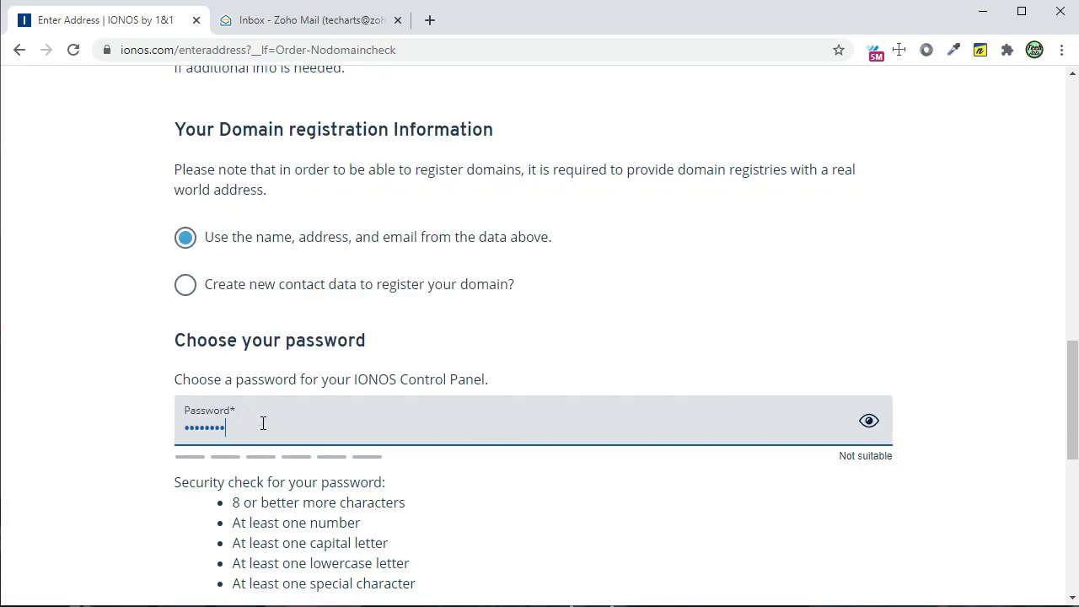
Step: Set the title to Mr and continue to the Order Review
scroll(264, 422, "down", 3)
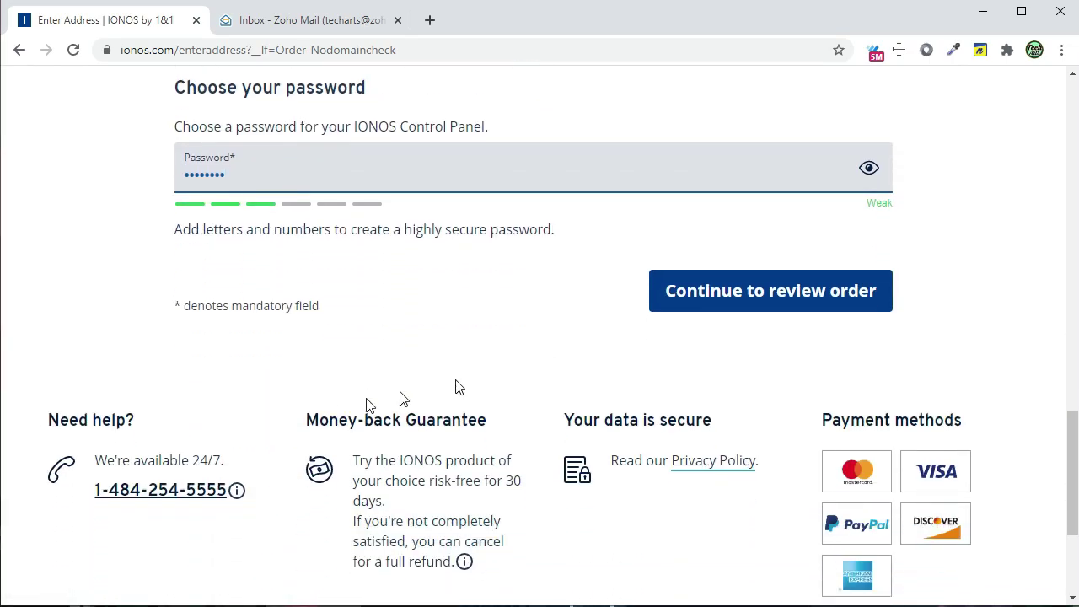
left_click(762, 289)
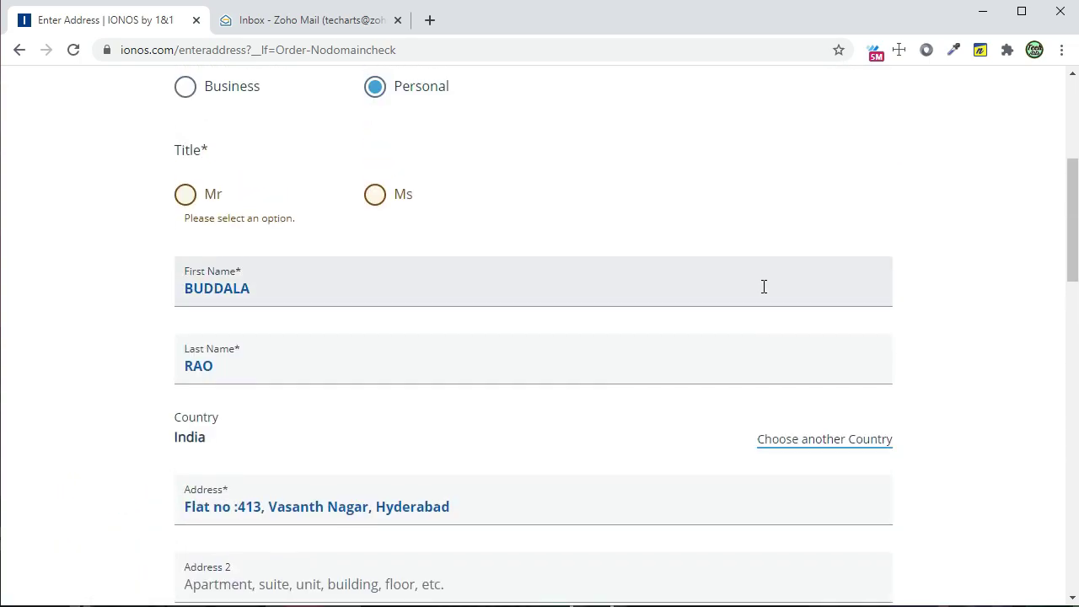
left_click(185, 195)
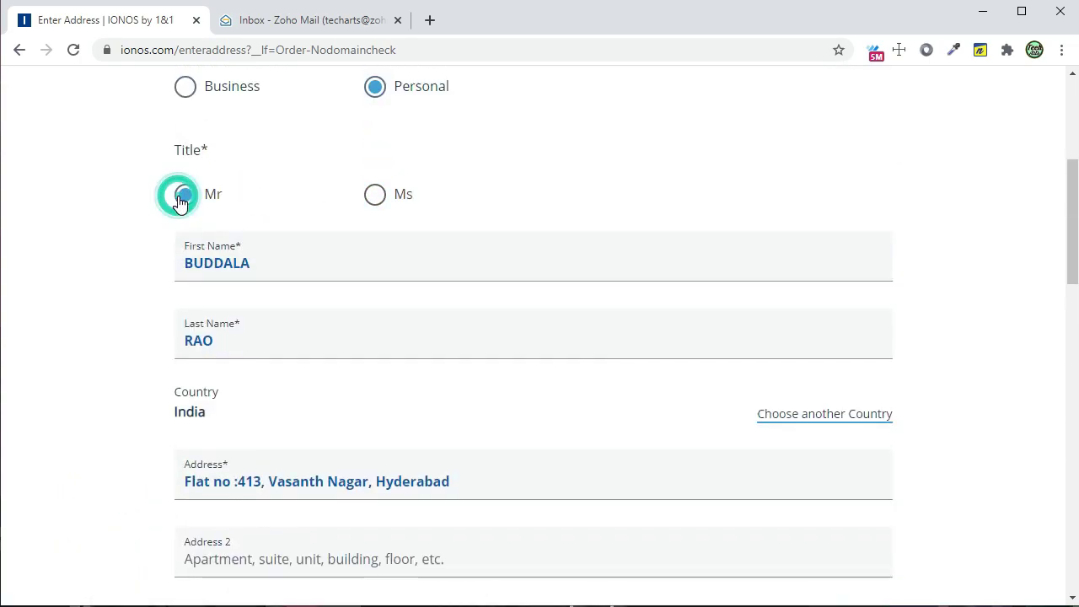
scroll(458, 335, "down", 2)
scroll(458, 334, "down", 8)
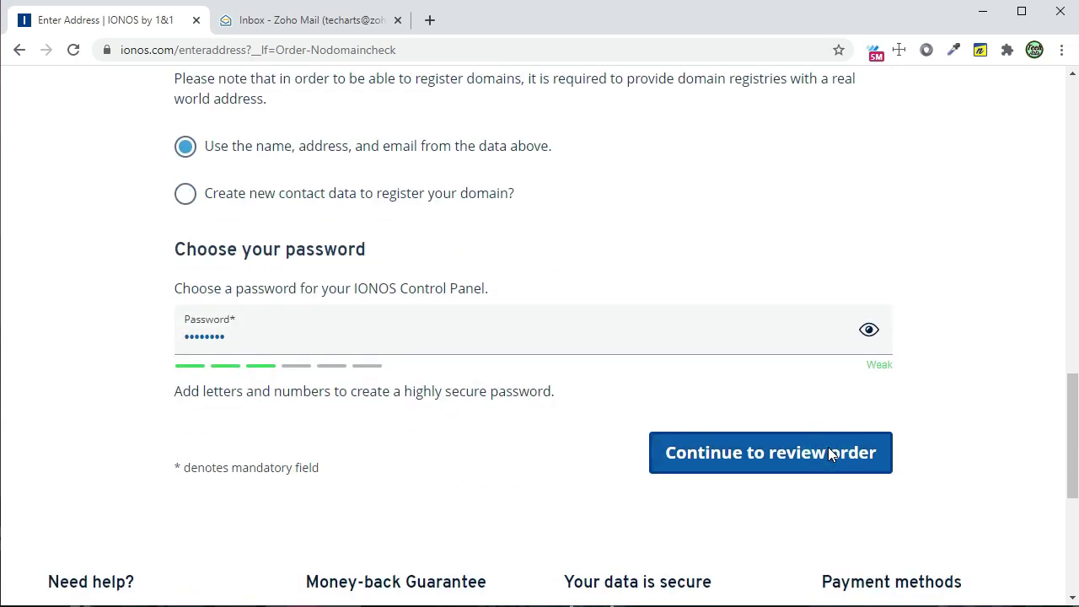
left_click(830, 453)
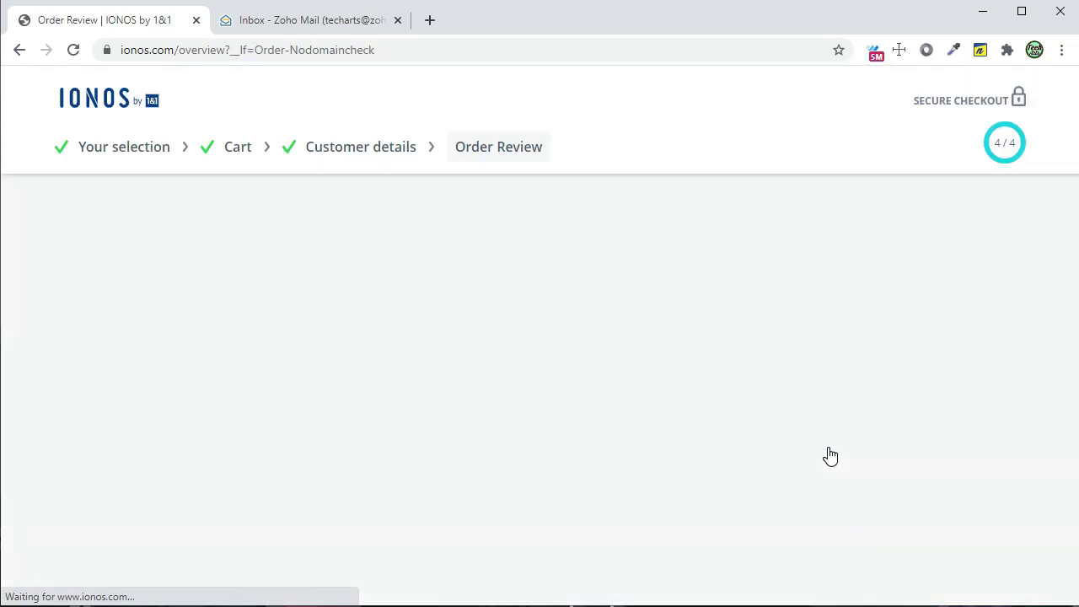
Step: Tick the payment terms and usage-data consent boxes, then order Web Hosting Business with techartsyt.com
scroll(542, 373, "down", 3)
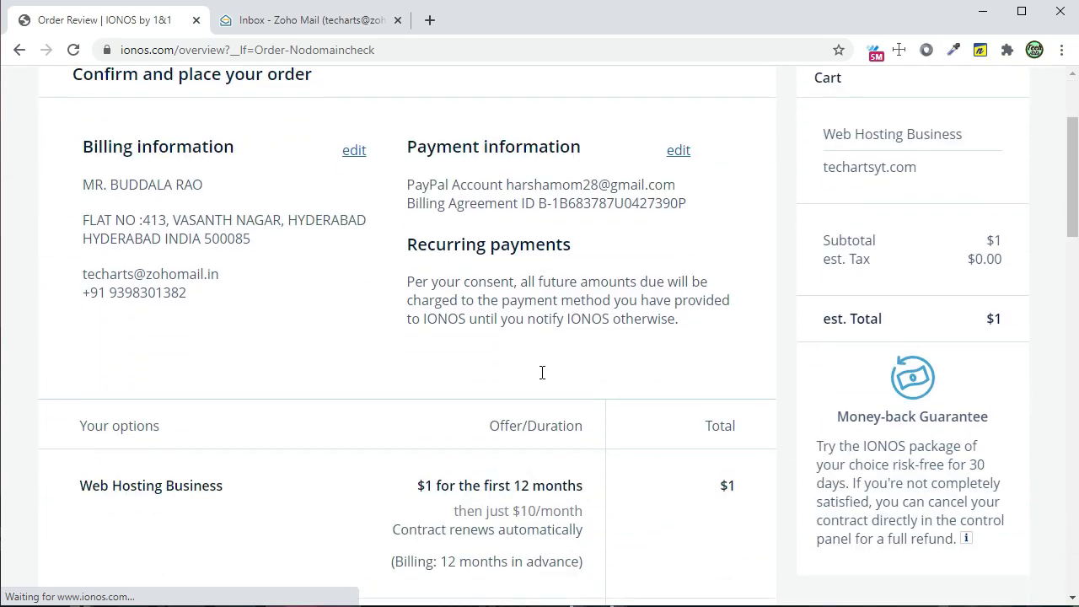
scroll(543, 372, "down", 1)
scroll(544, 376, "down", 1)
scroll(545, 378, "down", 1)
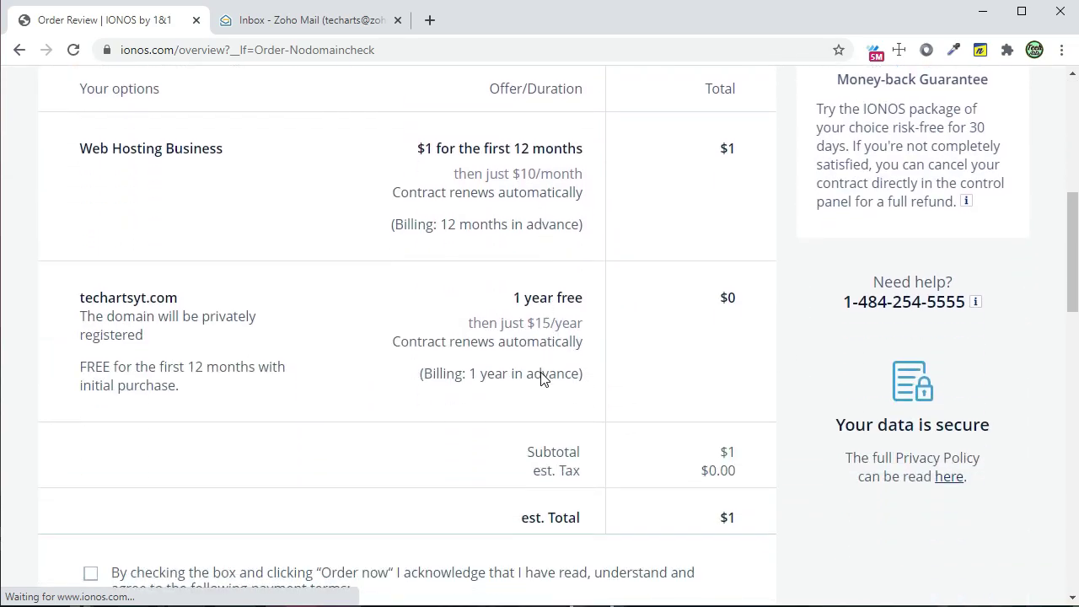
scroll(616, 410, "down", 3)
scroll(120, 295, "down", 2)
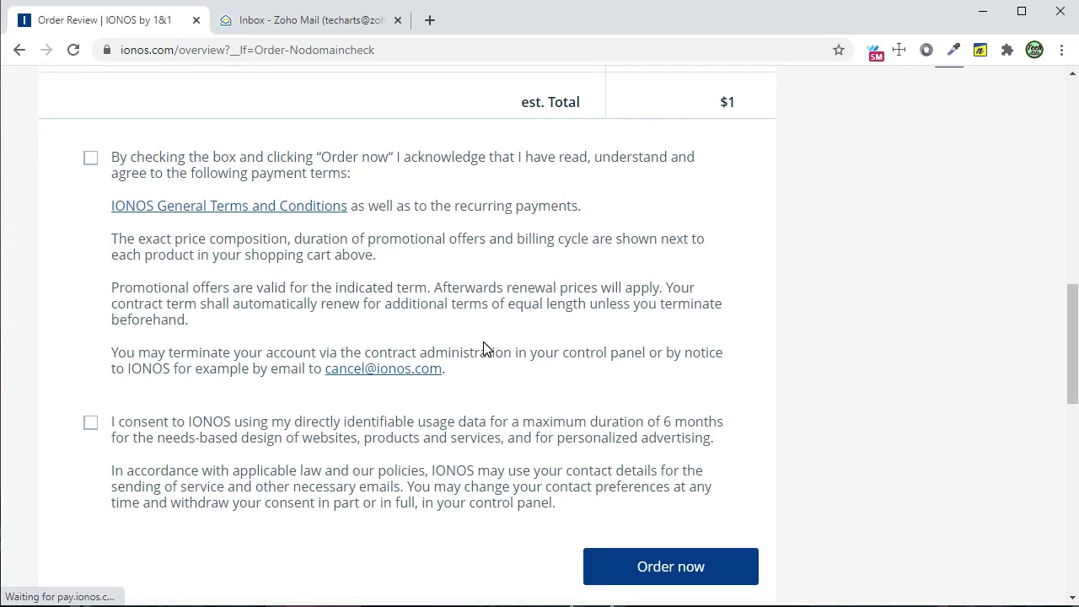
scroll(189, 305, "up", 6)
scroll(105, 324, "down", 4)
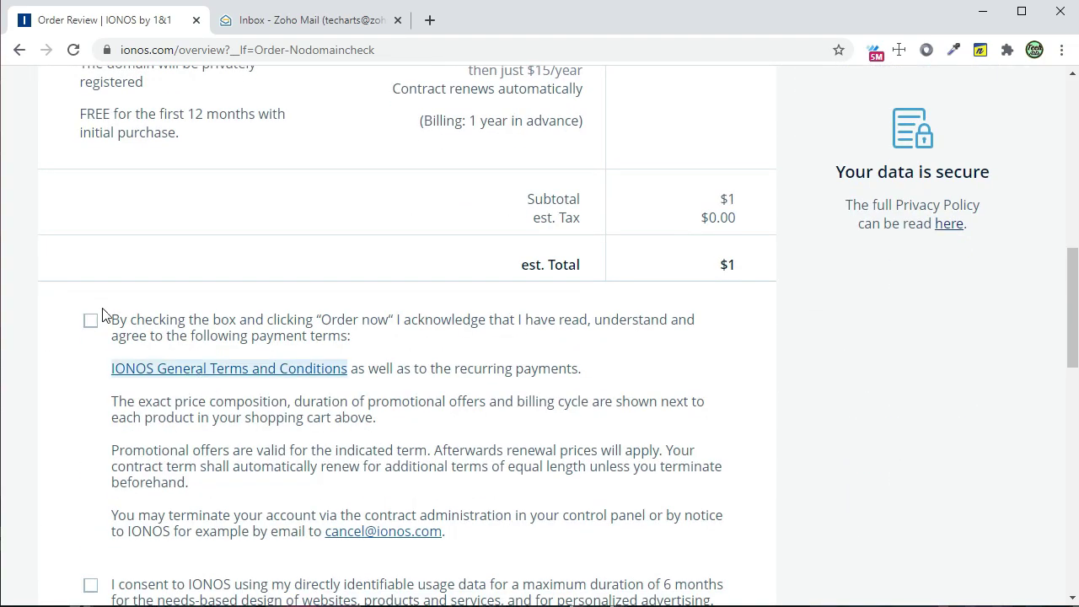
left_click(91, 322)
scroll(91, 330, "down", 2)
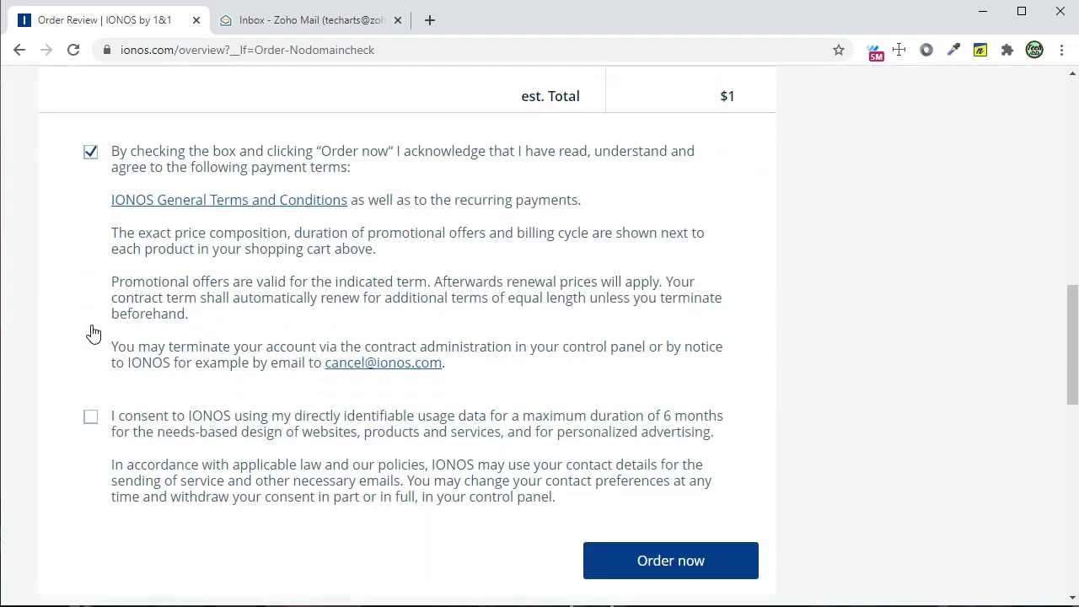
left_click(89, 426)
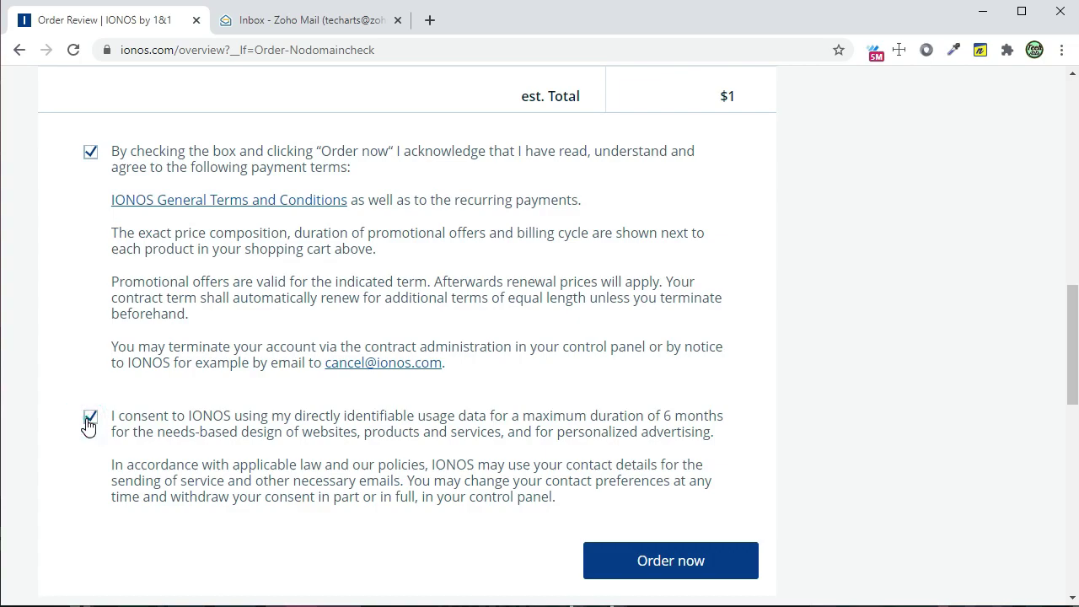
left_click(615, 553)
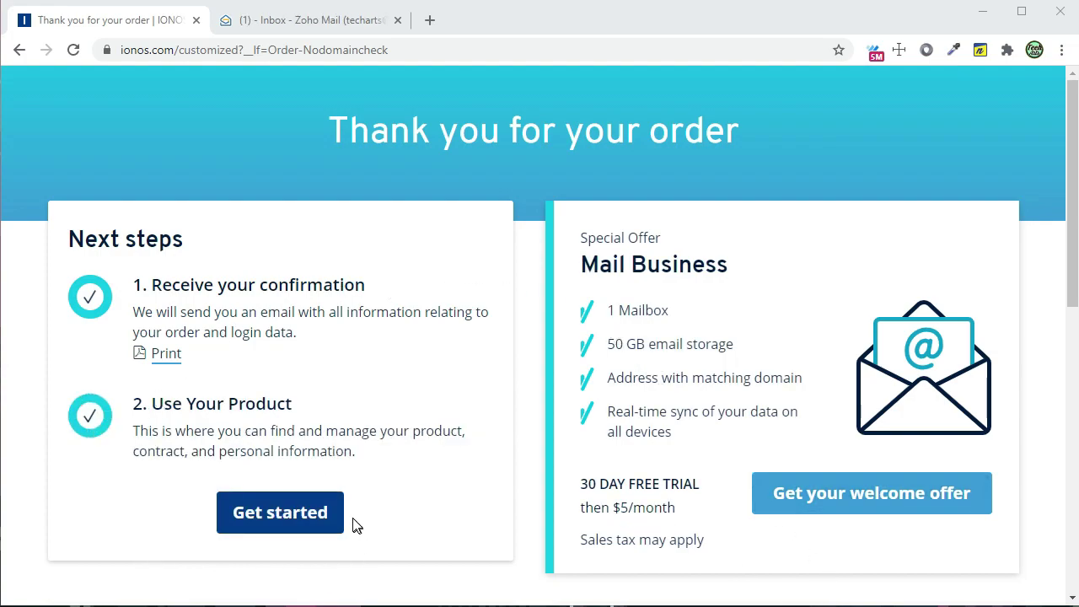
Step: Start using the new product, close the 'Tada! You're all set.' popup, and switch to the mail inbox
left_click(287, 517)
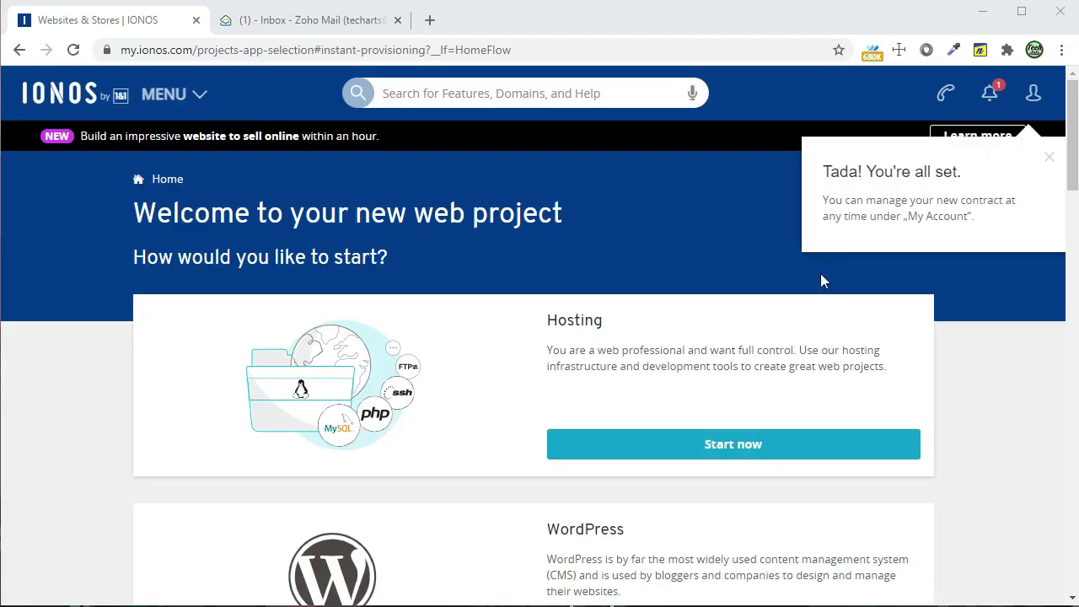
left_click(1050, 159)
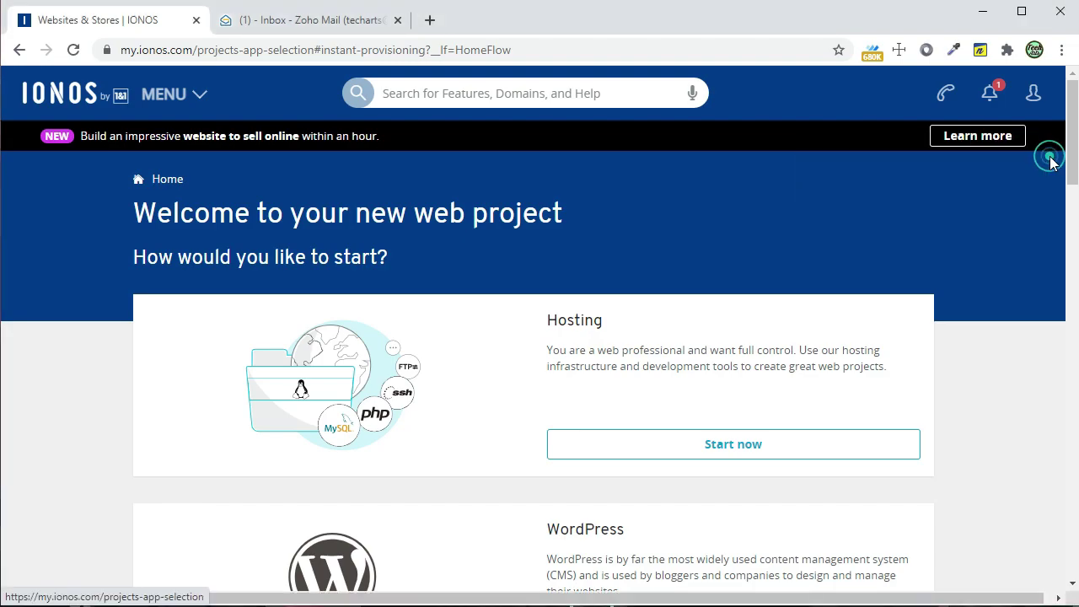
left_click(335, 20)
left_click(375, 189)
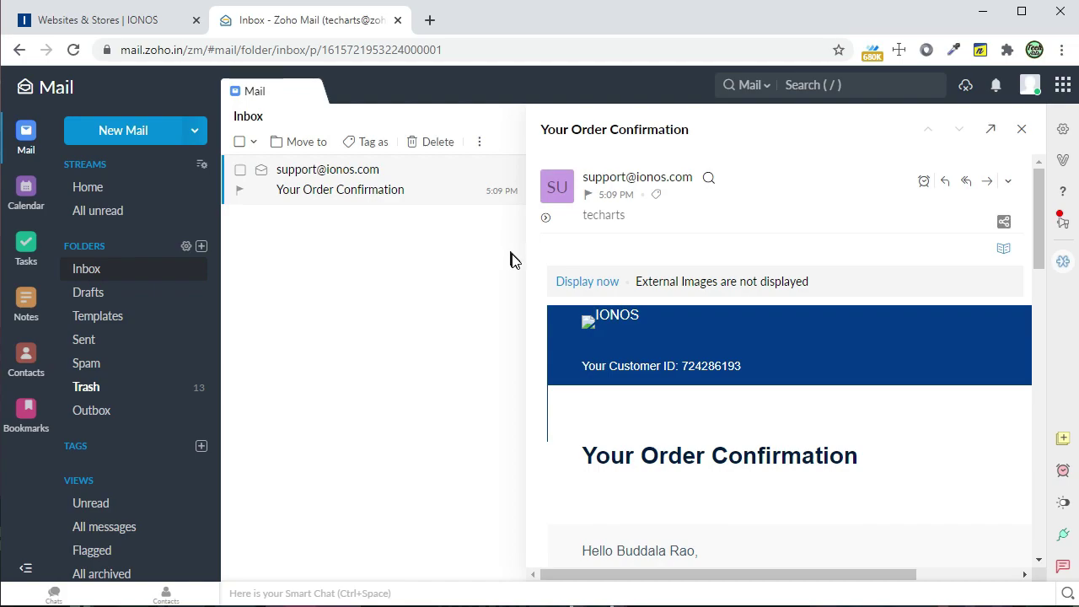
scroll(616, 347, "down", 1)
scroll(616, 347, "down", 3)
scroll(616, 348, "down", 2)
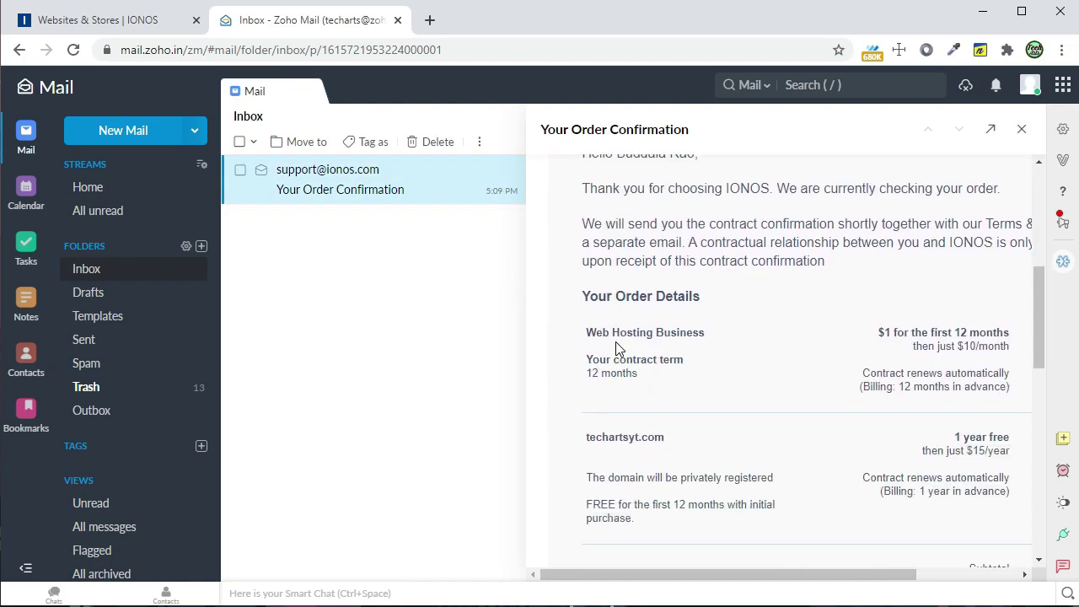
scroll(615, 347, "down", 1)
scroll(615, 347, "down", 1)
scroll(615, 347, "down", 2)
scroll(615, 347, "down", 2)
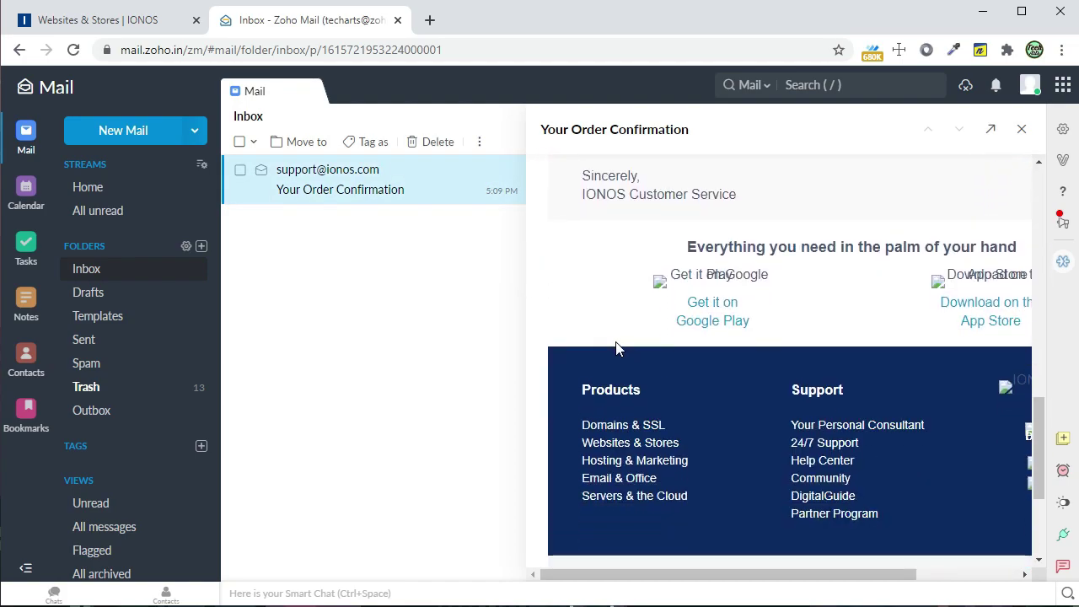
scroll(615, 347, "down", 1)
scroll(615, 347, "up", 4)
scroll(615, 347, "up", 5)
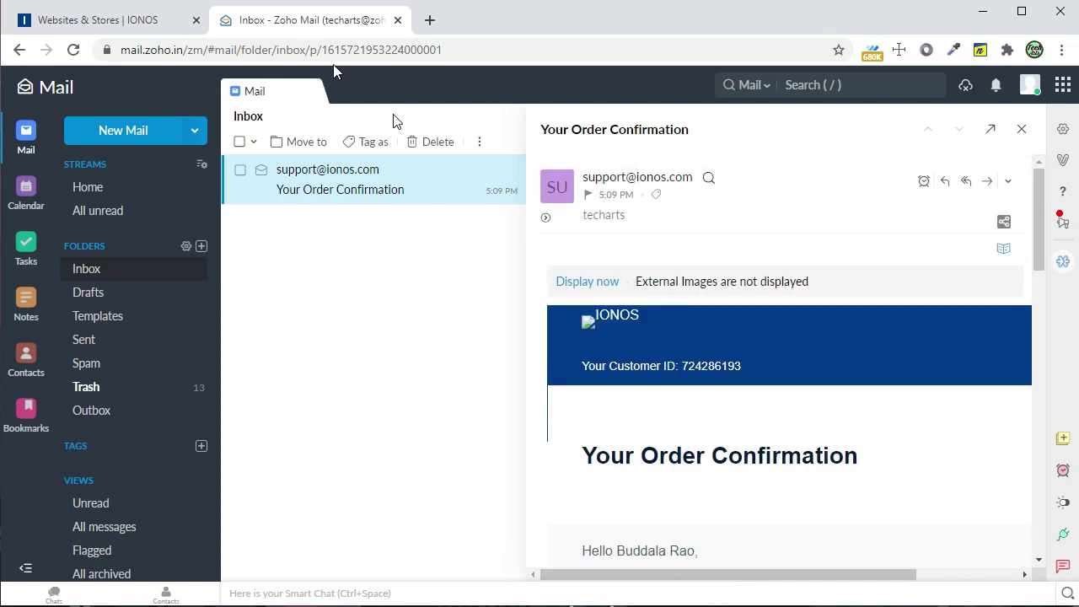
left_click(138, 21)
Step: Open the Web Hosting Business hosting overview, then return to the Home product overview
scroll(253, 312, "down", 2)
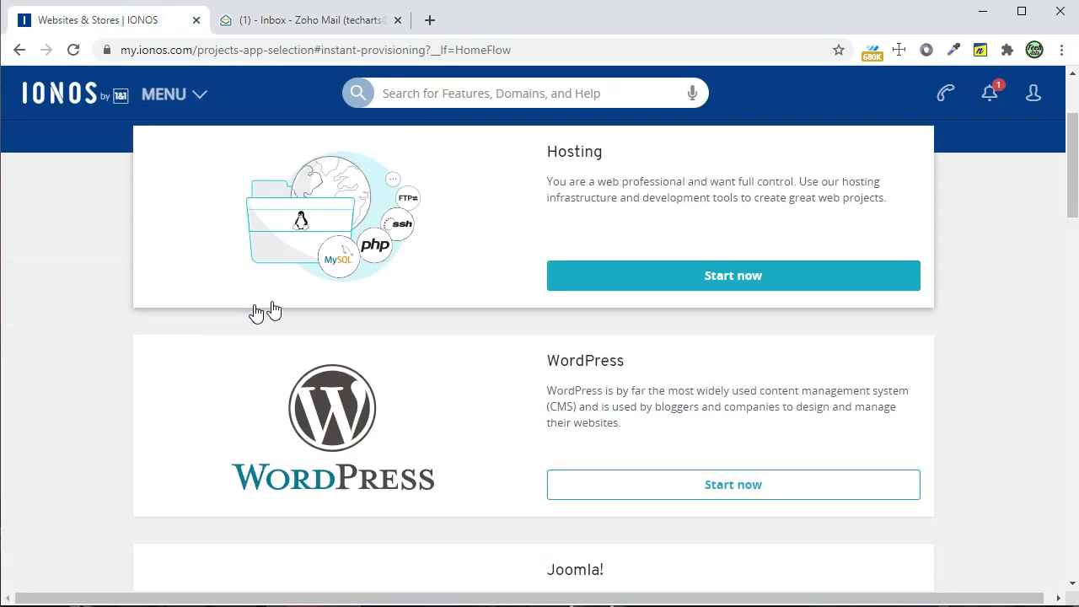
scroll(385, 415, "down", 2)
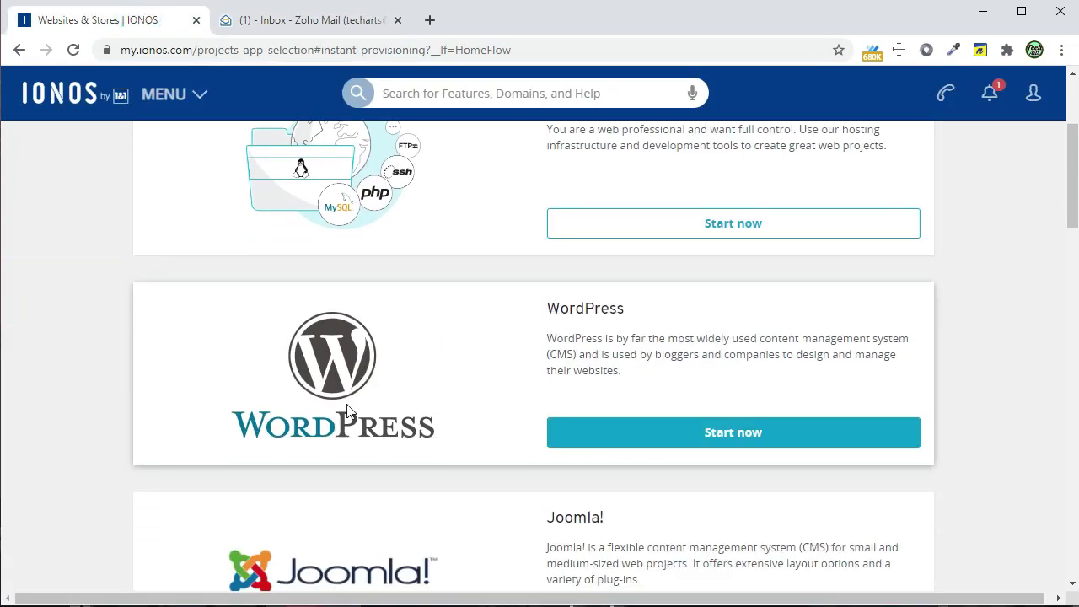
scroll(366, 393, "down", 2)
scroll(337, 401, "up", 5)
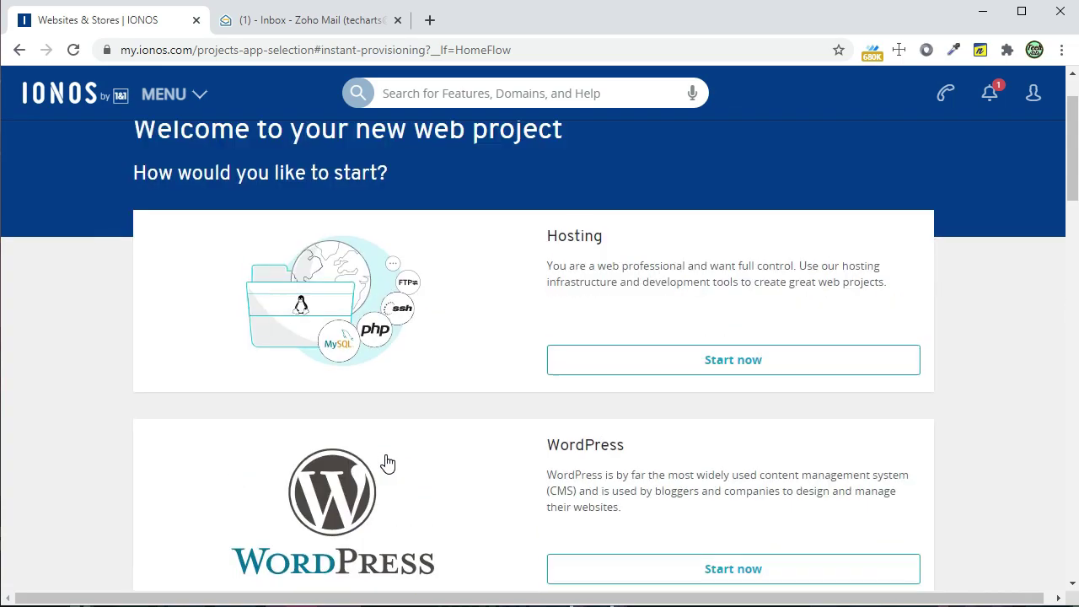
left_click(621, 360)
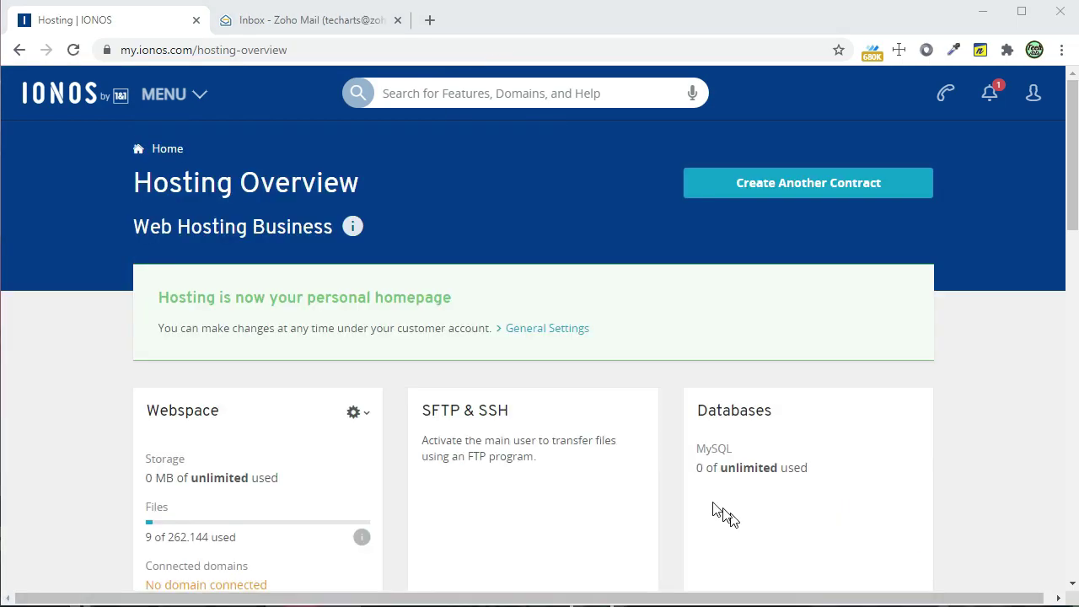
scroll(321, 341, "down", 4)
scroll(324, 343, "down", 2)
scroll(362, 355, "down", 2)
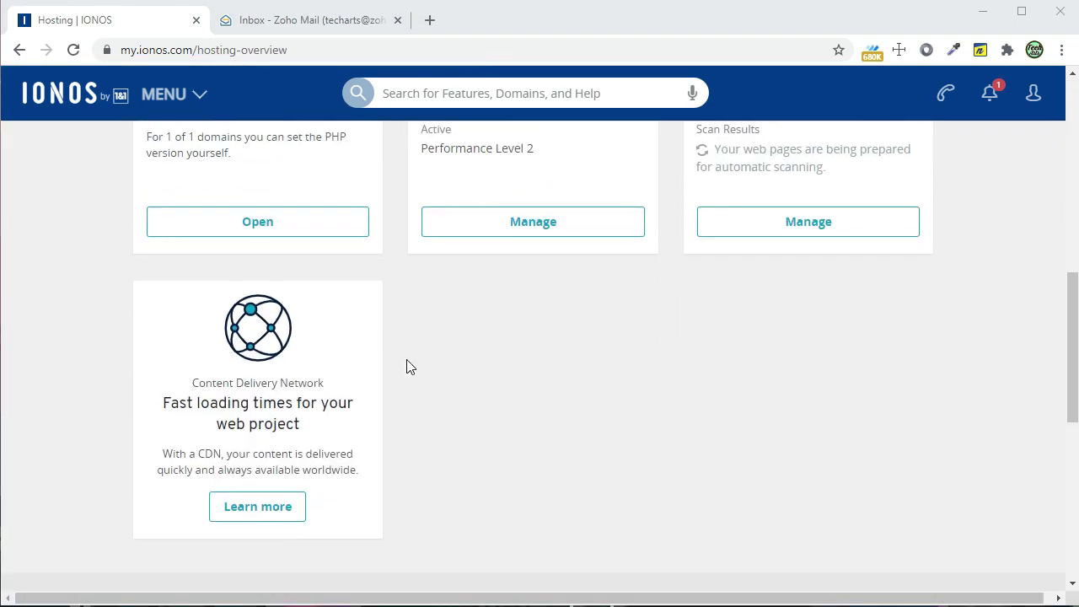
scroll(421, 433, "up", 4)
scroll(422, 434, "up", 3)
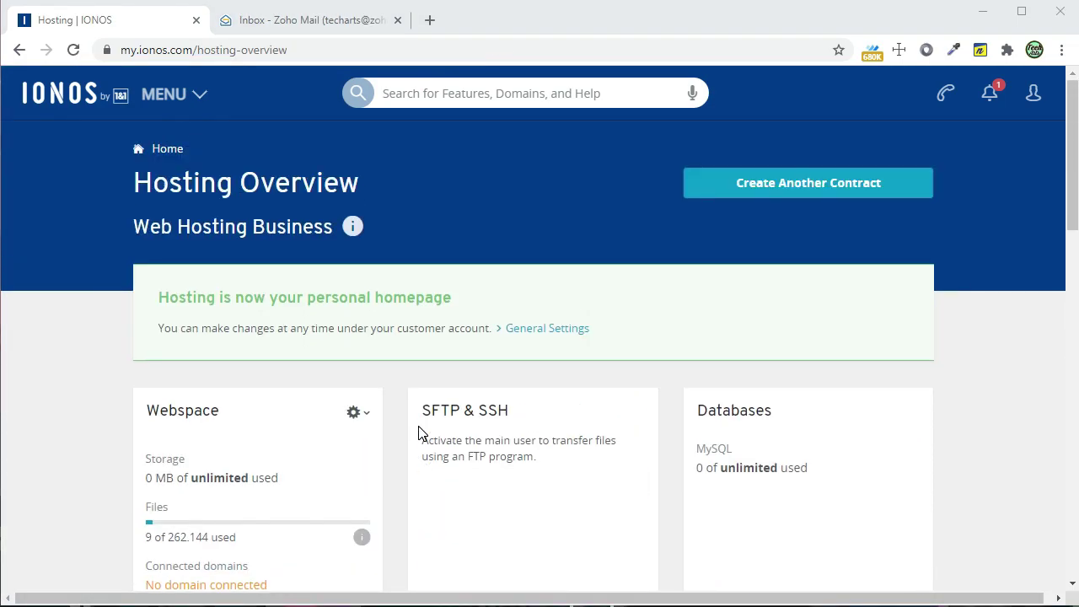
left_click(145, 153)
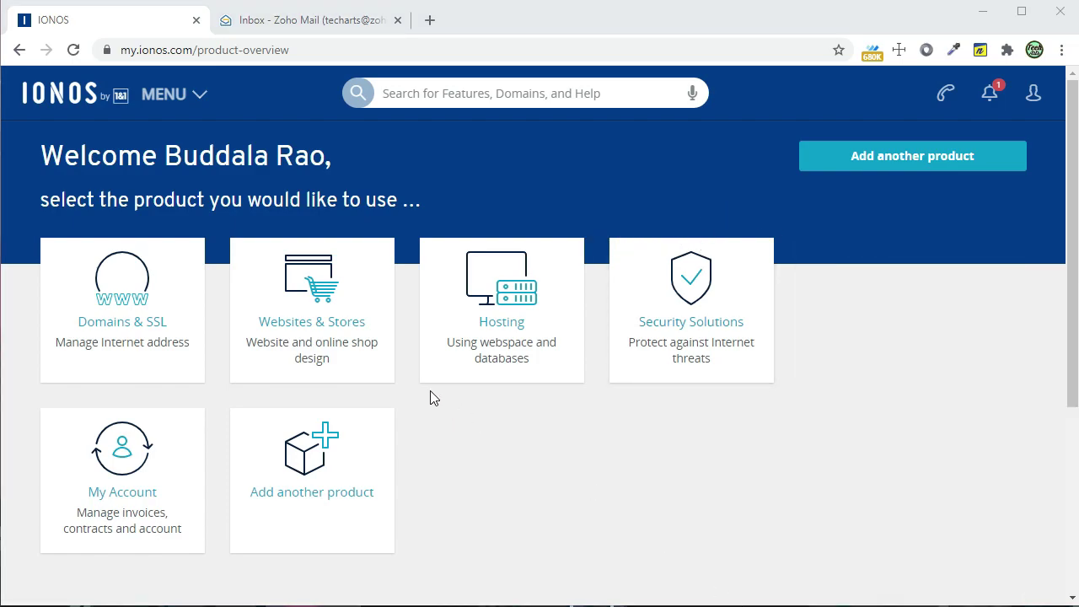
Step: Start a new WordPress project from the Websites & Stores options and begin entering the website title
left_click(335, 340)
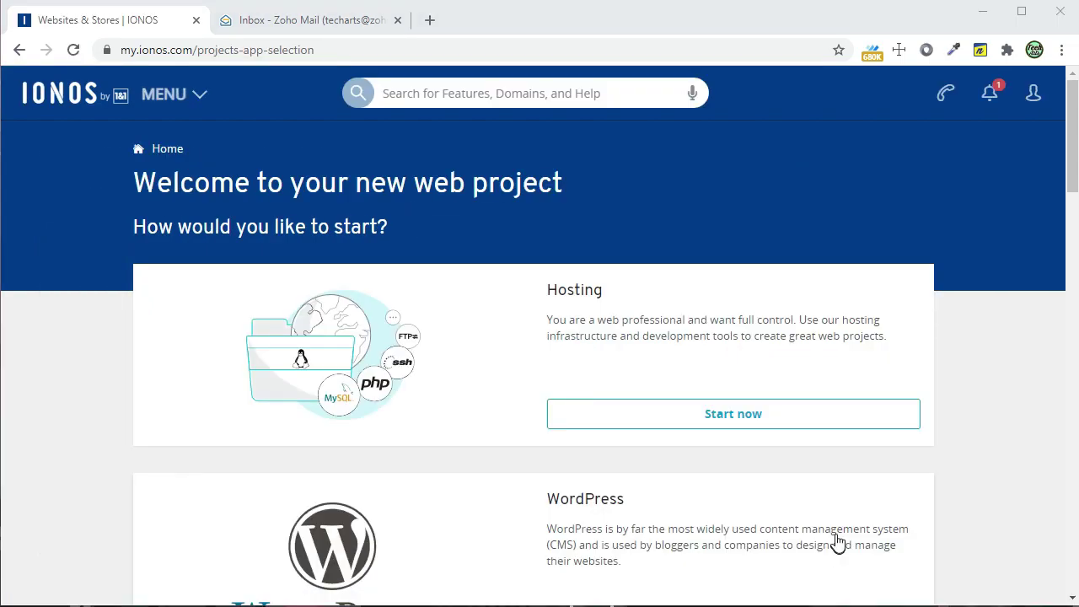
scroll(838, 541, "down", 2)
scroll(838, 540, "down", 1)
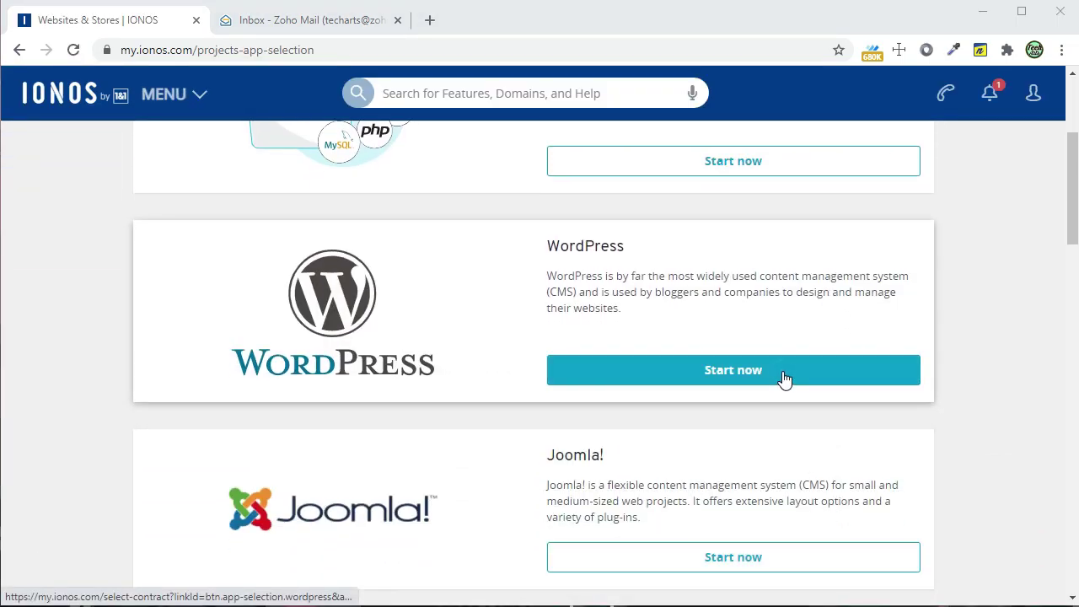
left_click(784, 379)
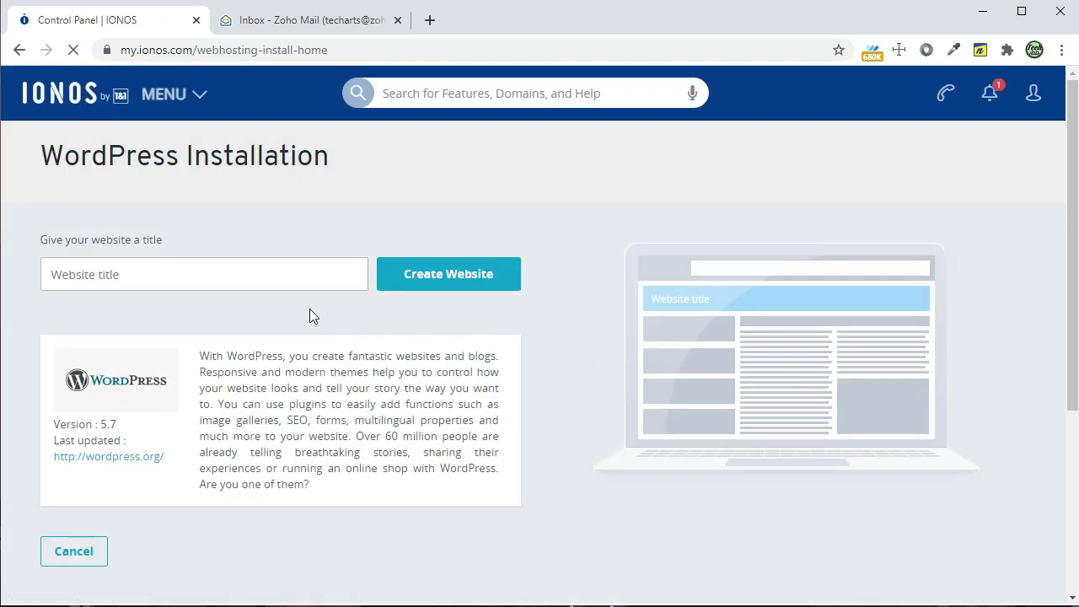
left_click(253, 276)
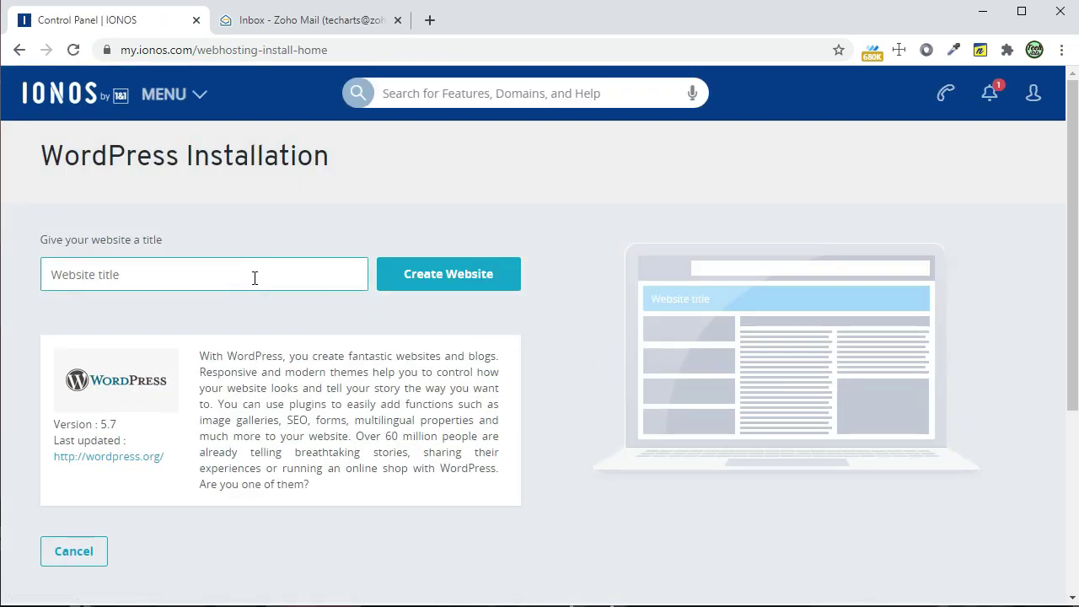
Step: Enter a website title, create the website, and fill in the administrator login
type("techartsyt")
left_click(445, 284)
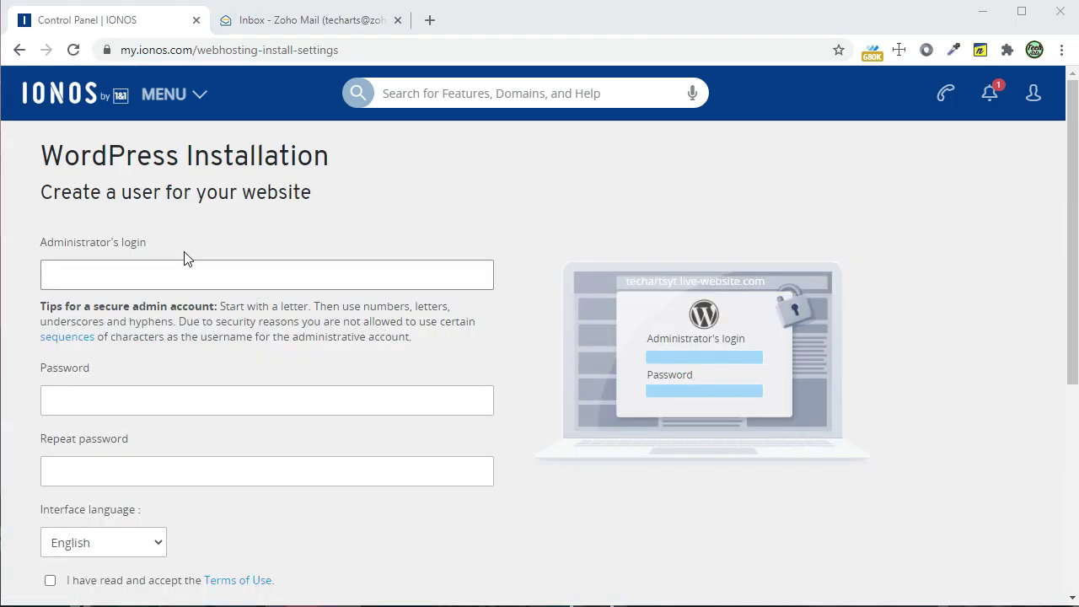
left_click(157, 268)
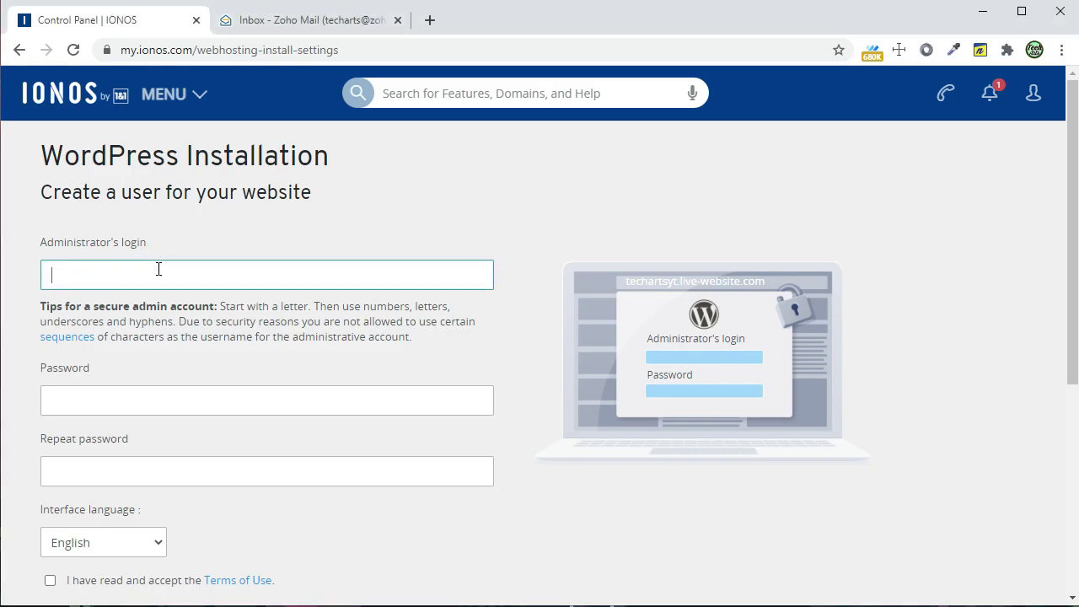
type("Harsha")
key("Tab")
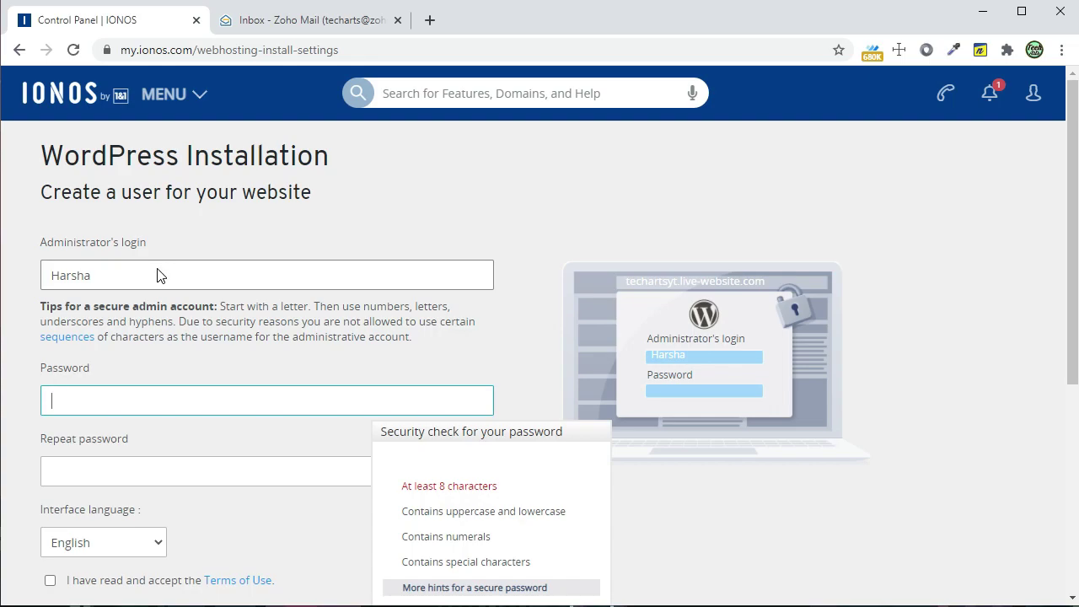
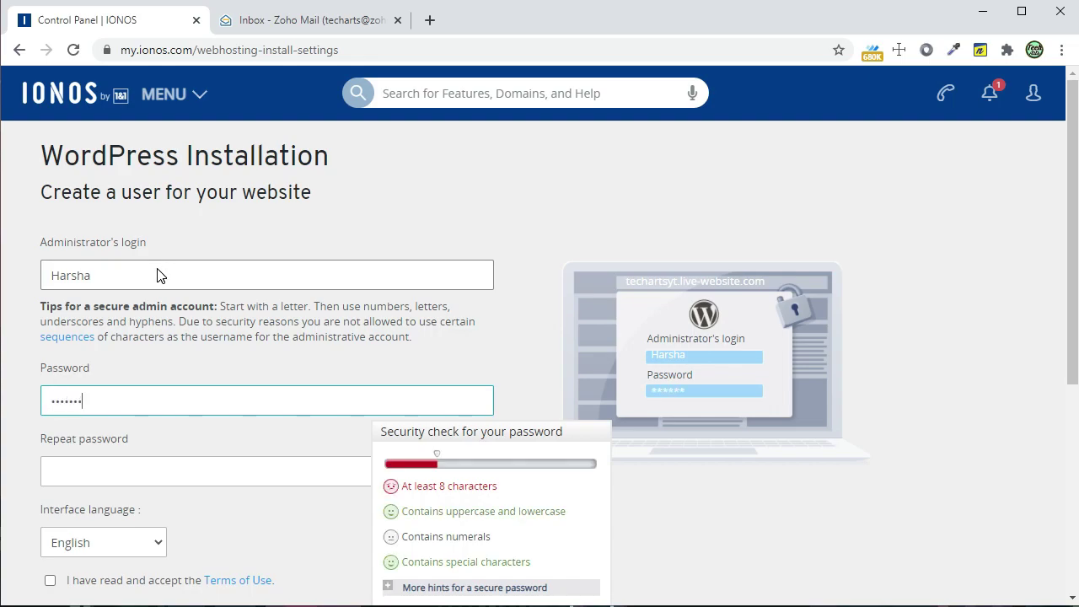
Step: Set and confirm the administrator password, accept the Terms of Use, and continue
key("Tab")
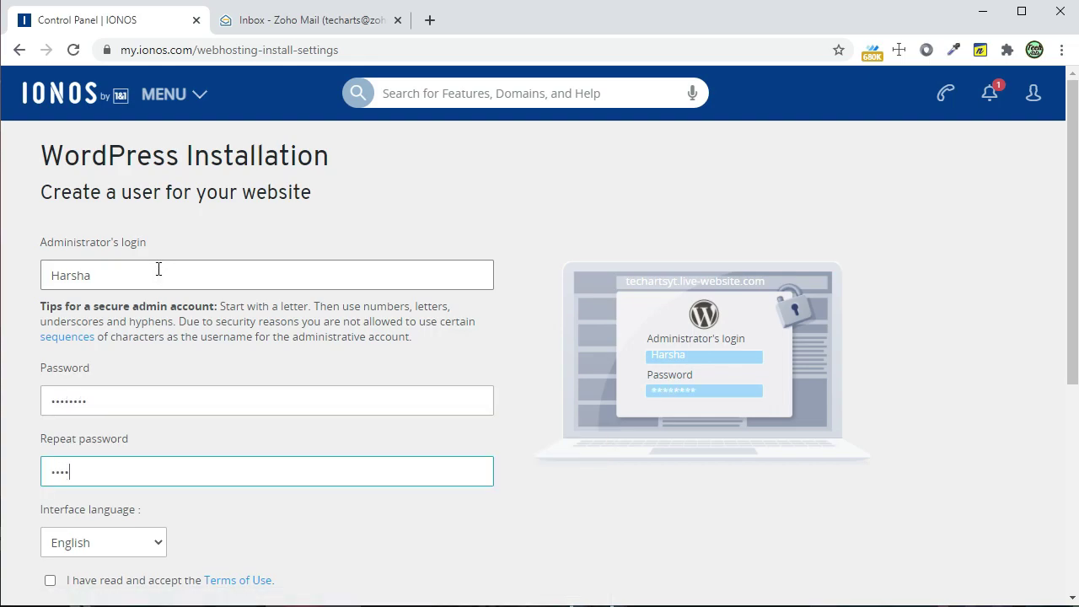
scroll(159, 269, "down", 1)
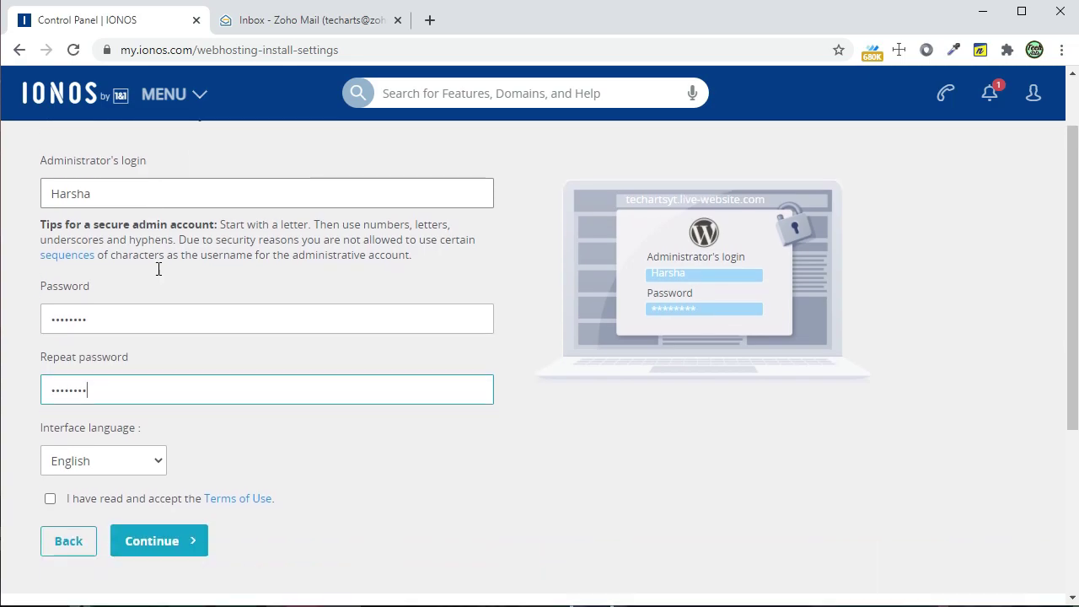
scroll(159, 269, "down", 1)
left_click(52, 412)
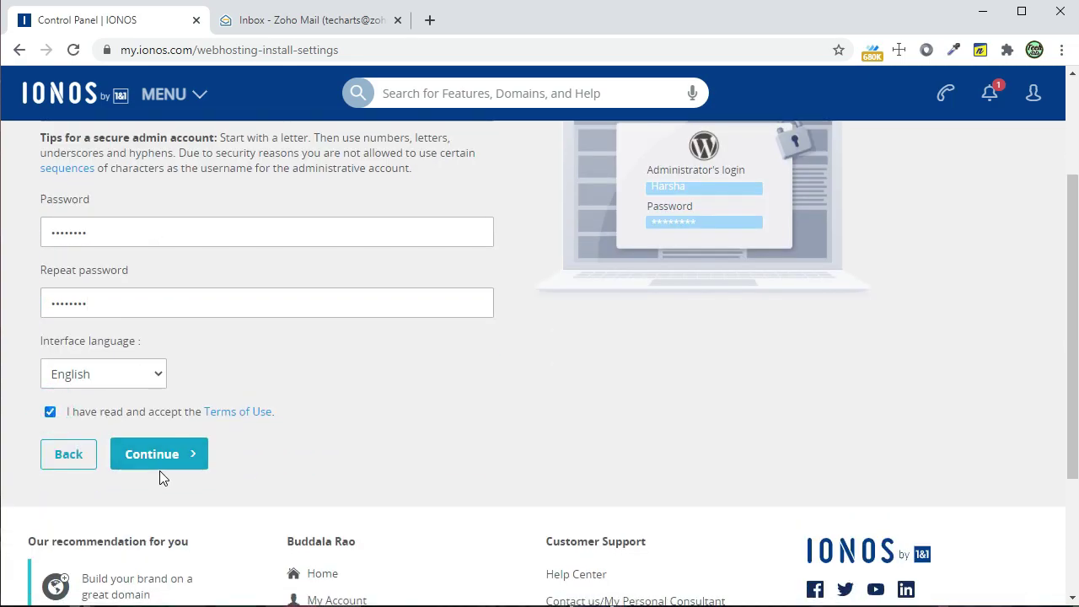
left_click(175, 455)
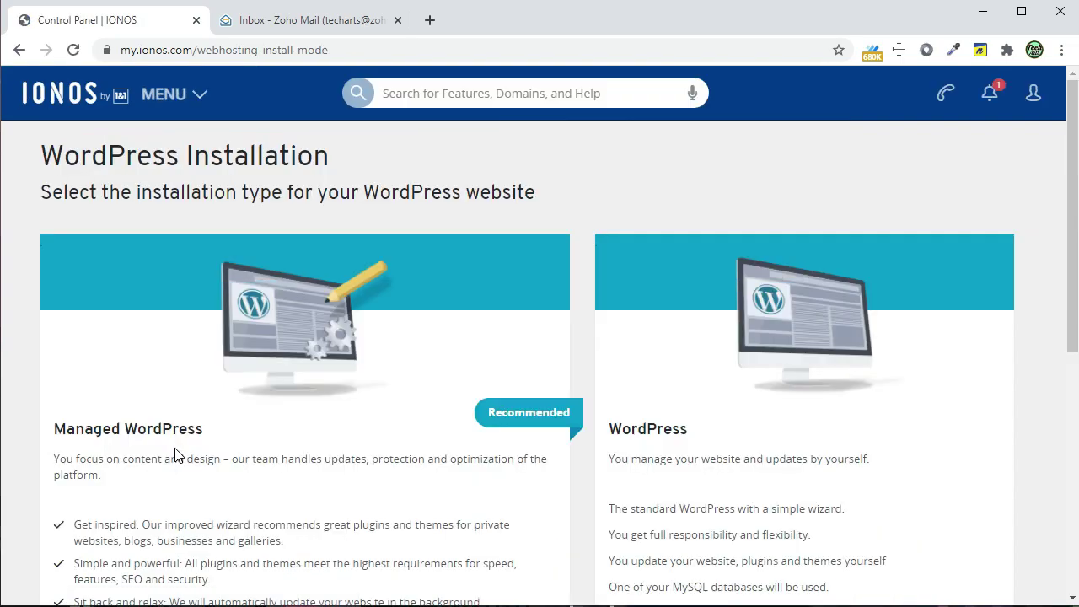
Step: Choose standard self-managed WordPress and assign the domain techartsyt.com to start installing
scroll(175, 456, "down", 3)
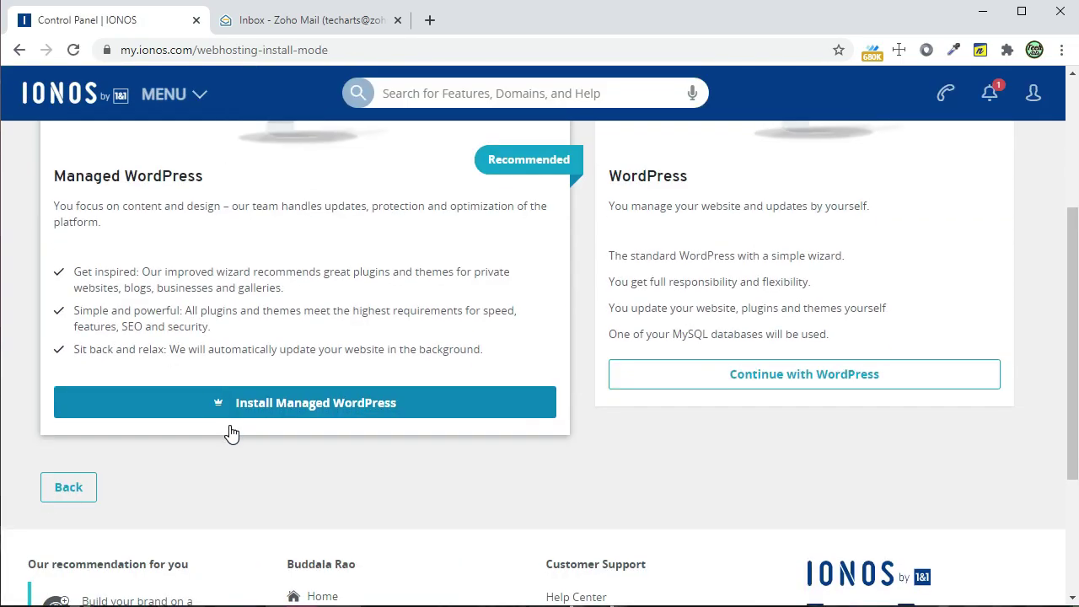
scroll(243, 430, "down", 2)
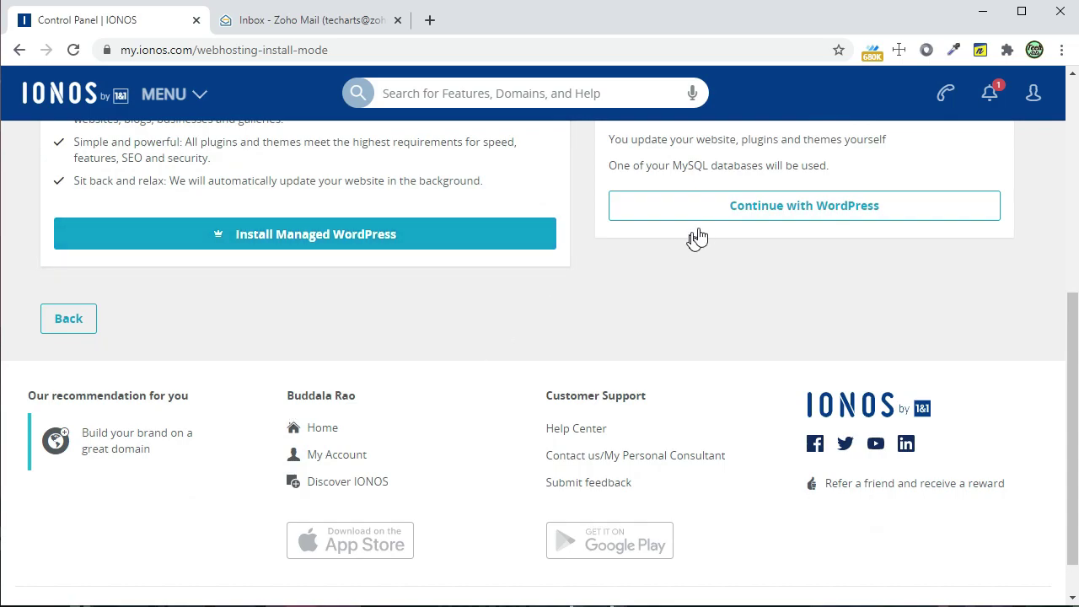
scroll(696, 364, "up", 2)
left_click(705, 371)
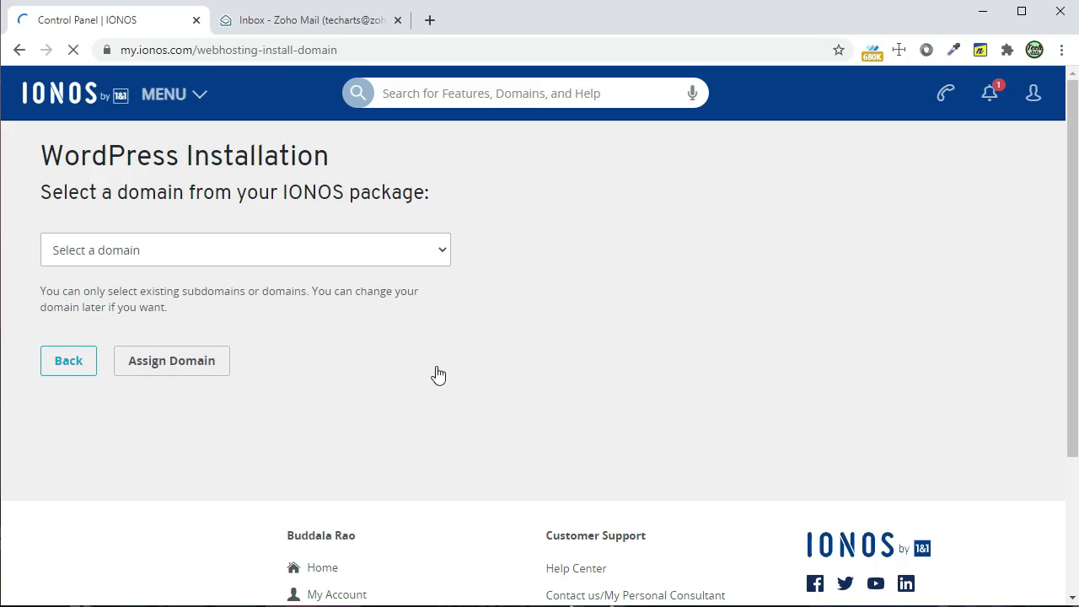
left_click(236, 252)
left_click(188, 287)
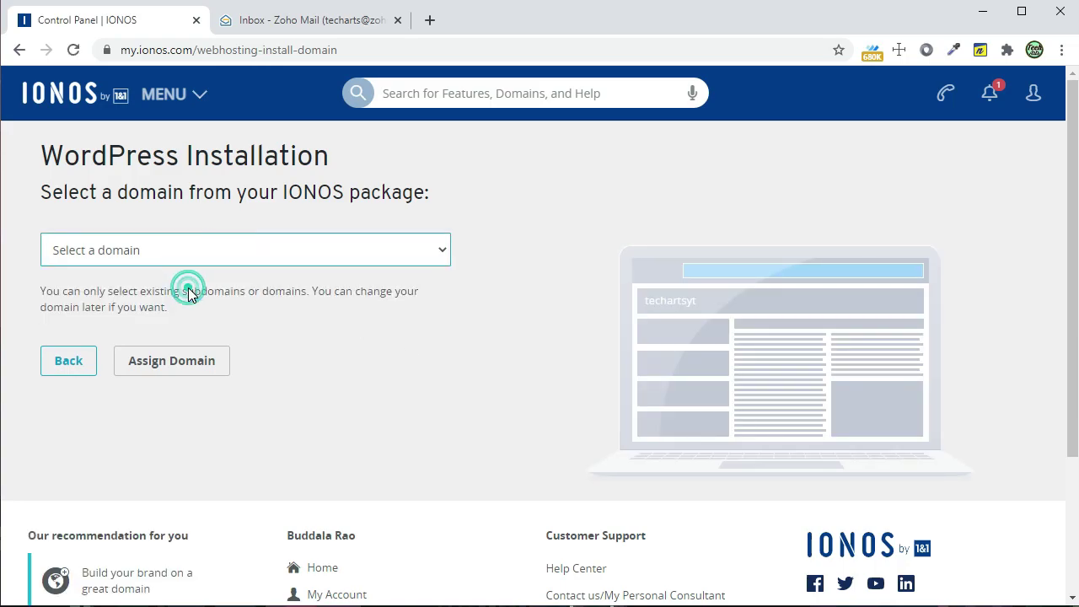
left_click(158, 362)
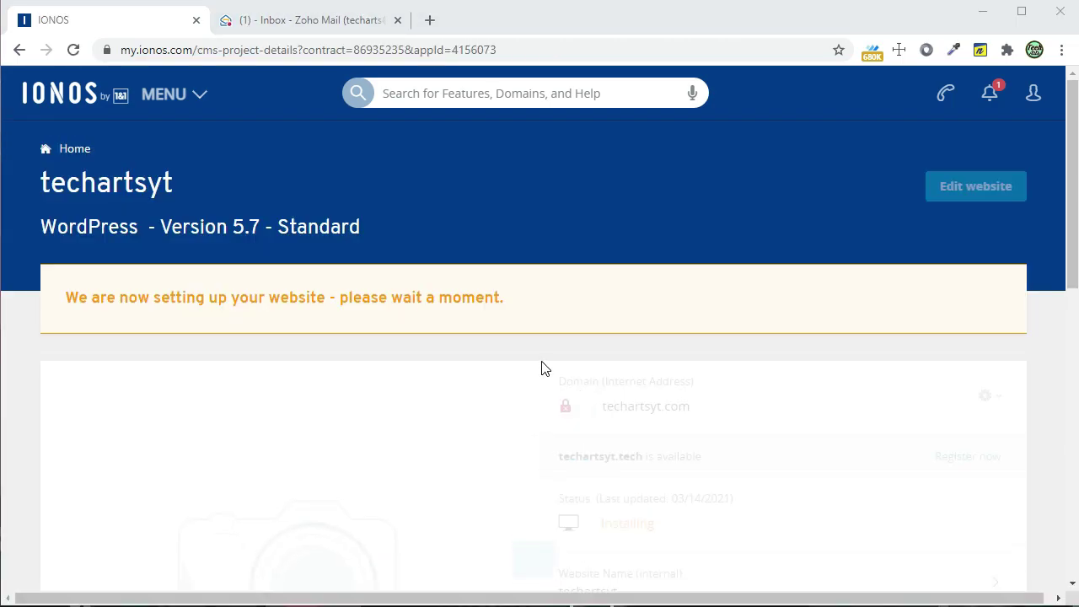
Step: Select the techartsyt.com address on the success page to open the site in a new tab
scroll(544, 368, "down", 2)
scroll(541, 363, "down", 1)
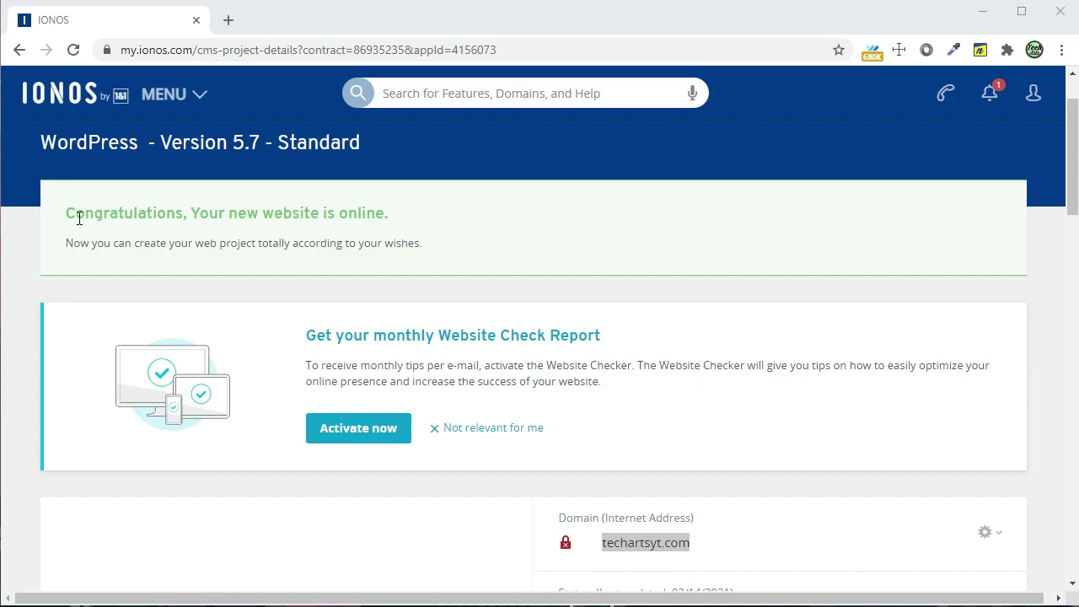
left_click_drag(67, 214, 392, 213)
left_click(392, 212)
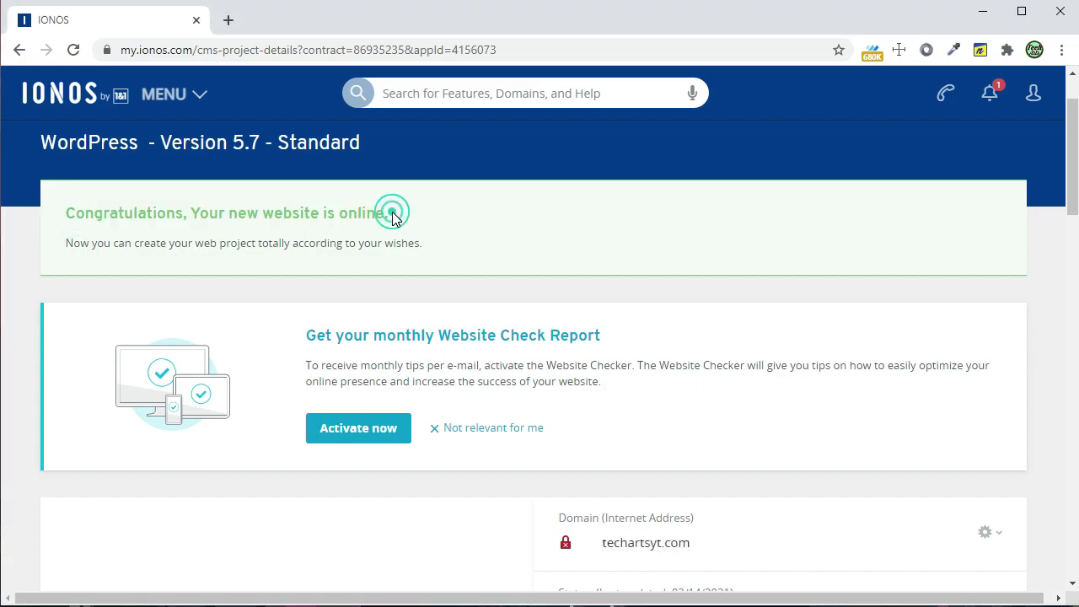
scroll(413, 265, "down", 1)
scroll(413, 266, "down", 2)
left_click_drag(605, 376, 697, 377)
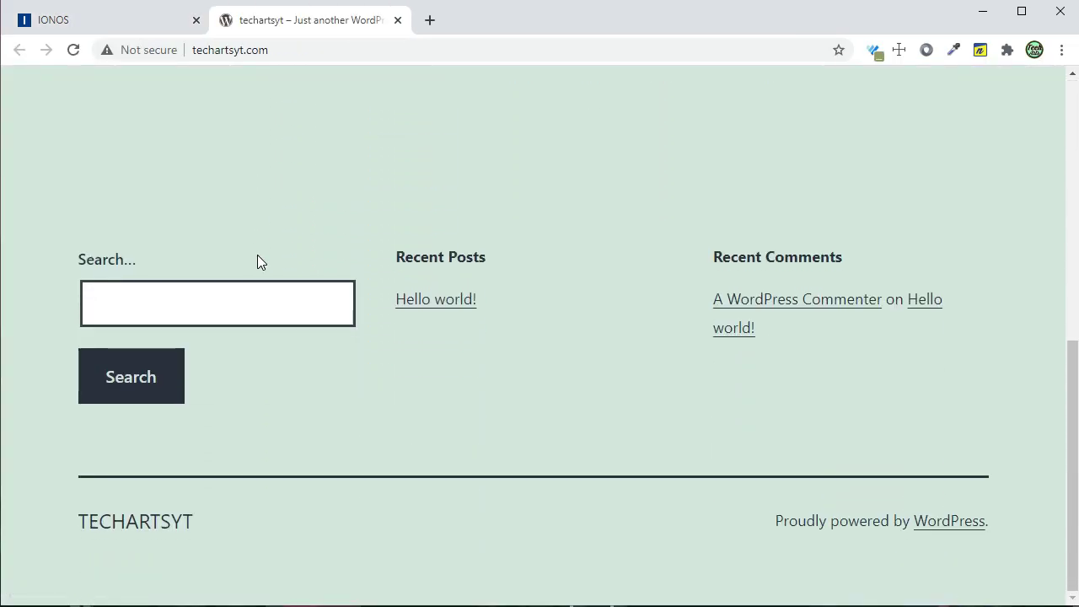
scroll(257, 262, "up", 7)
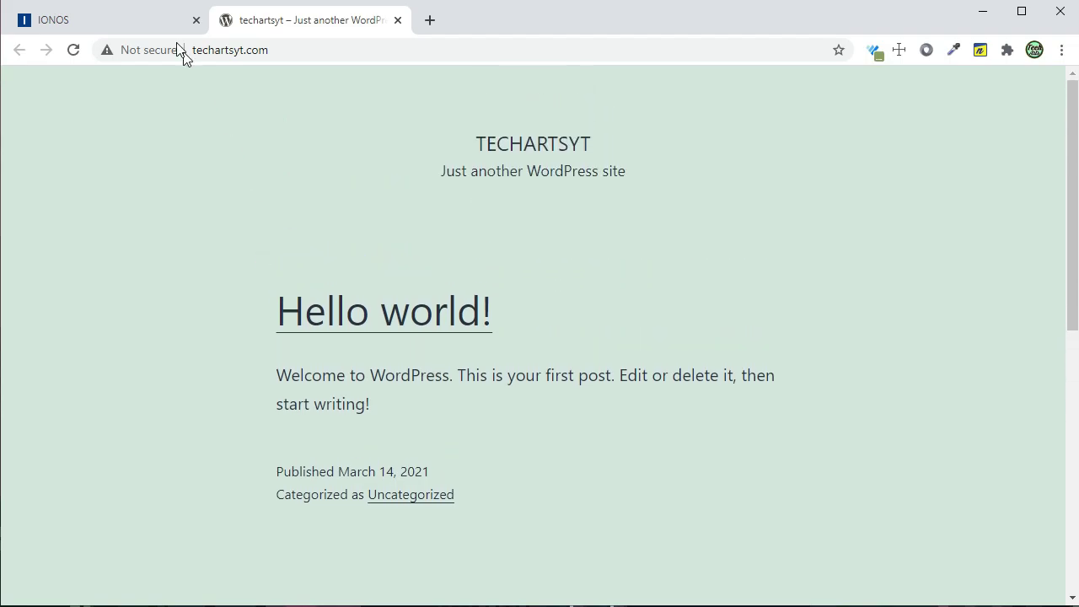
left_click(158, 26)
Step: Review the project details showing status Installed, then view the live techartsyt.com site
scroll(342, 388, "down", 3)
scroll(342, 388, "down", 3)
scroll(341, 388, "down", 2)
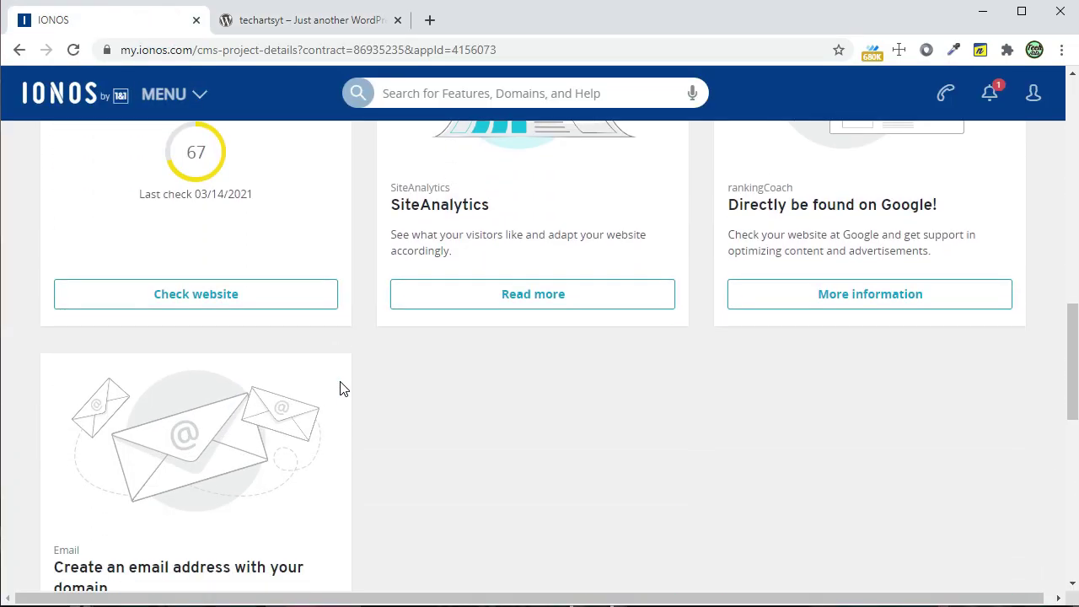
scroll(341, 388, "down", 1)
scroll(342, 388, "down", 3)
scroll(341, 388, "up", 4)
scroll(342, 388, "up", 2)
scroll(341, 388, "up", 1)
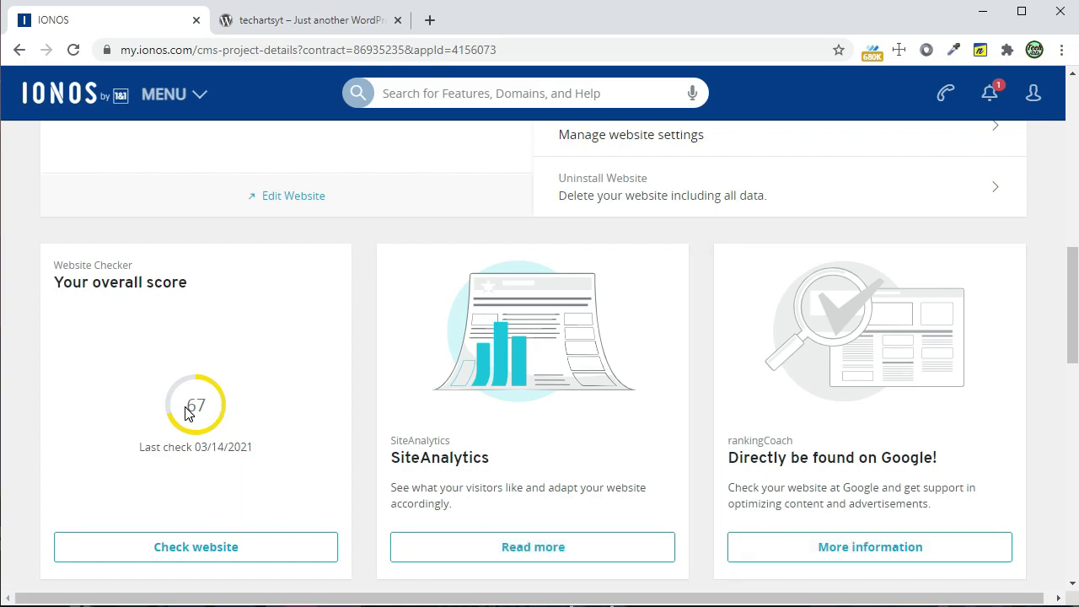
scroll(186, 447, "down", 3)
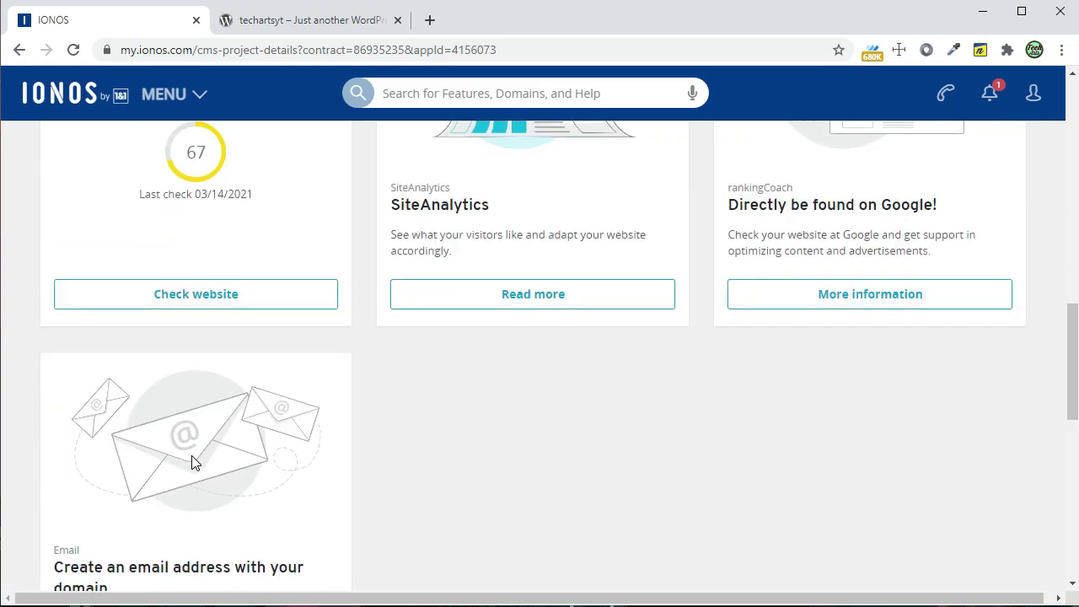
scroll(212, 458, "down", 2)
scroll(216, 450, "up", 8)
scroll(217, 438, "up", 4)
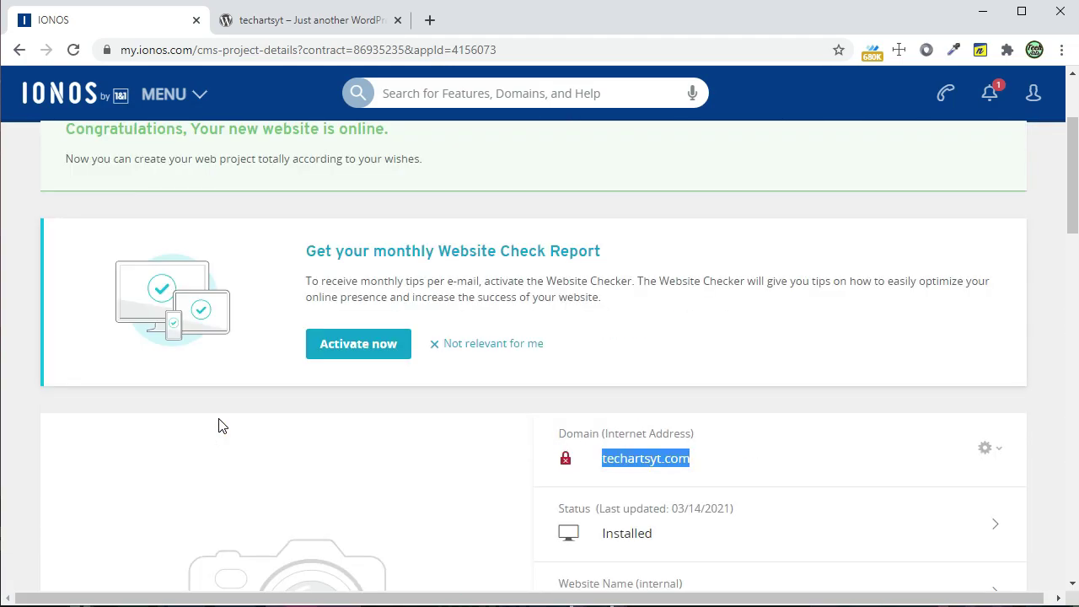
left_click(296, 22)
Step: Load techartsyt.com/wp-admin and log in with the administrator username and password
left_click(292, 48)
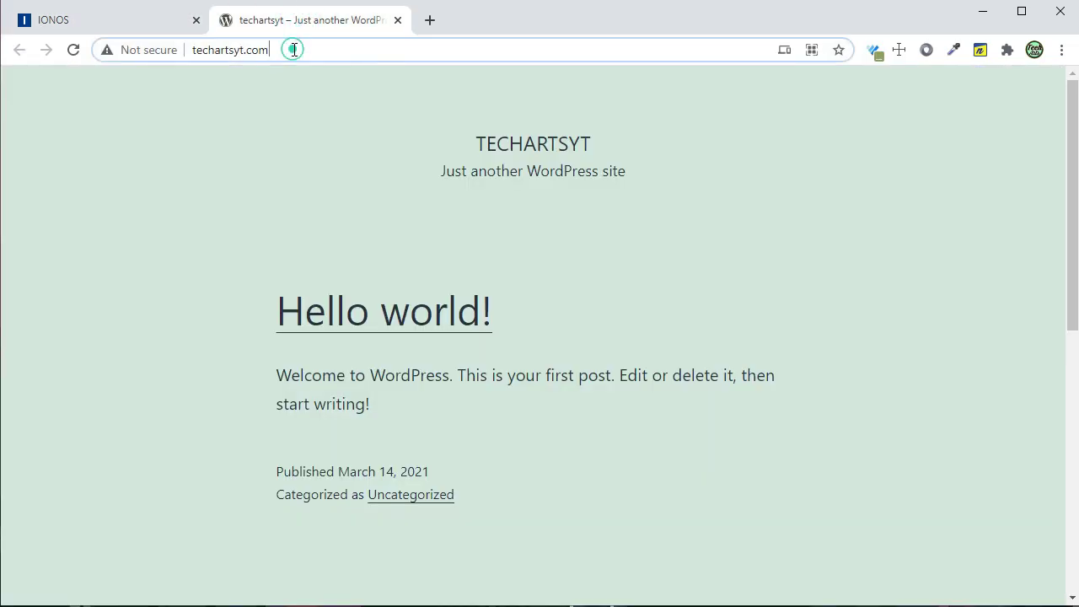
left_click(355, 50)
type("/w")
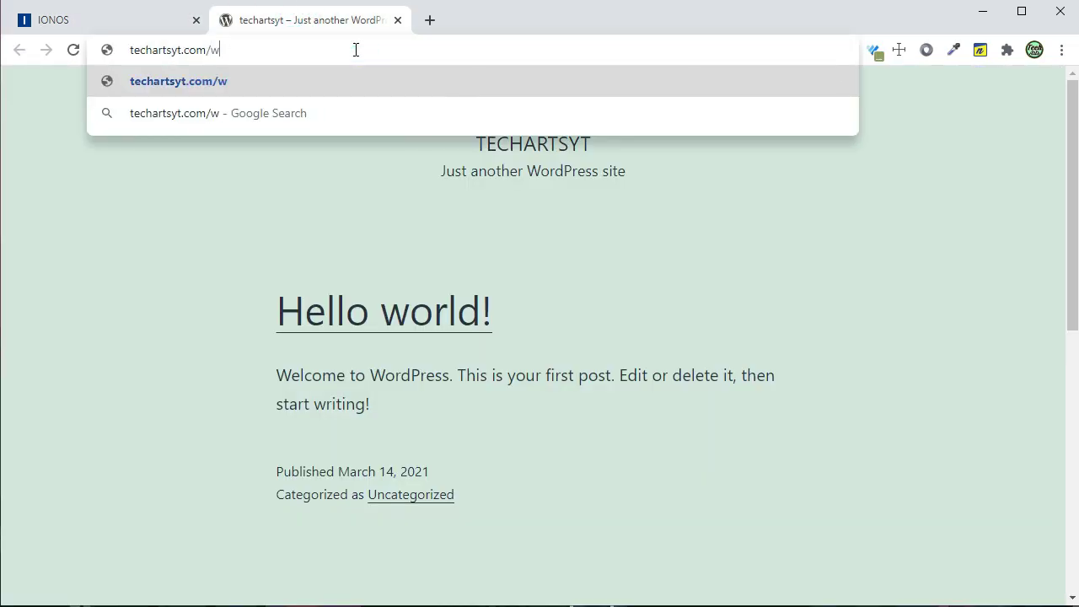
type("p-admin")
key("Return")
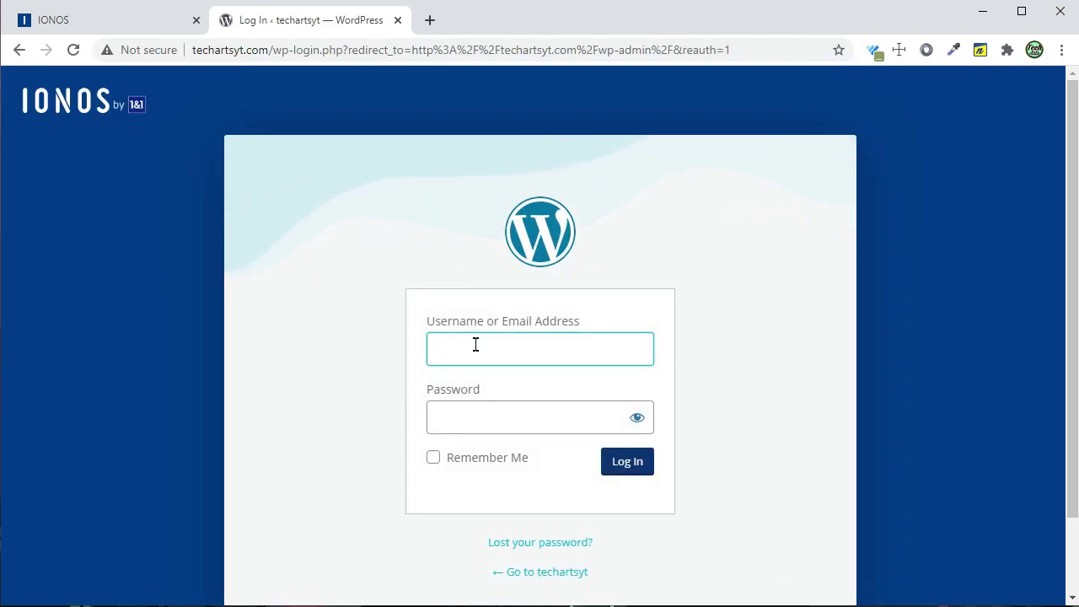
left_click(476, 344)
type("Harsha")
key("Tab")
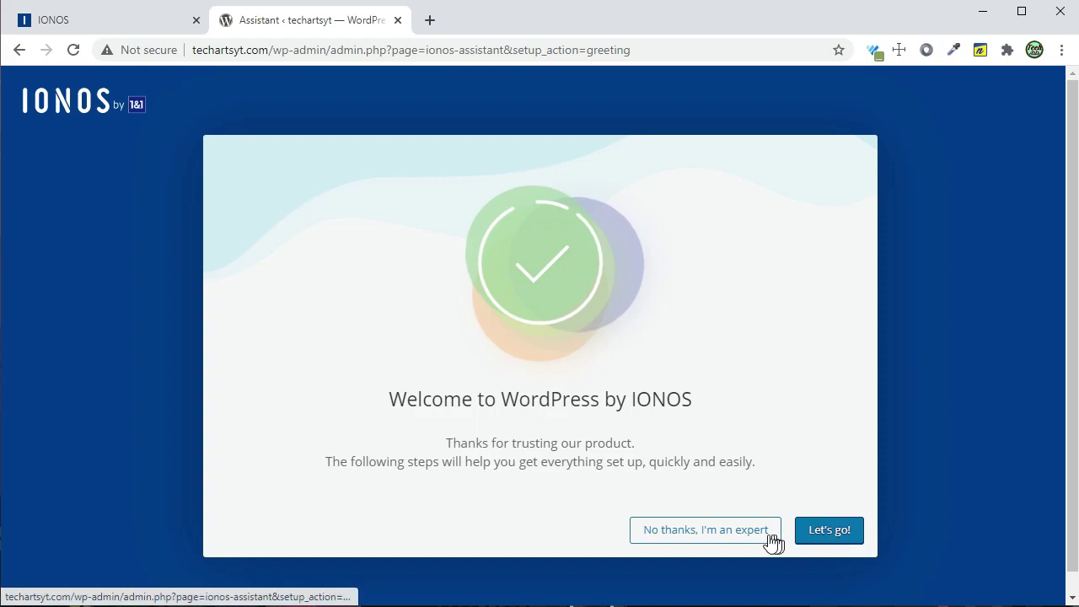
Step: Start the IONOS setup assistant, then close it without choosing a design
left_click(820, 534)
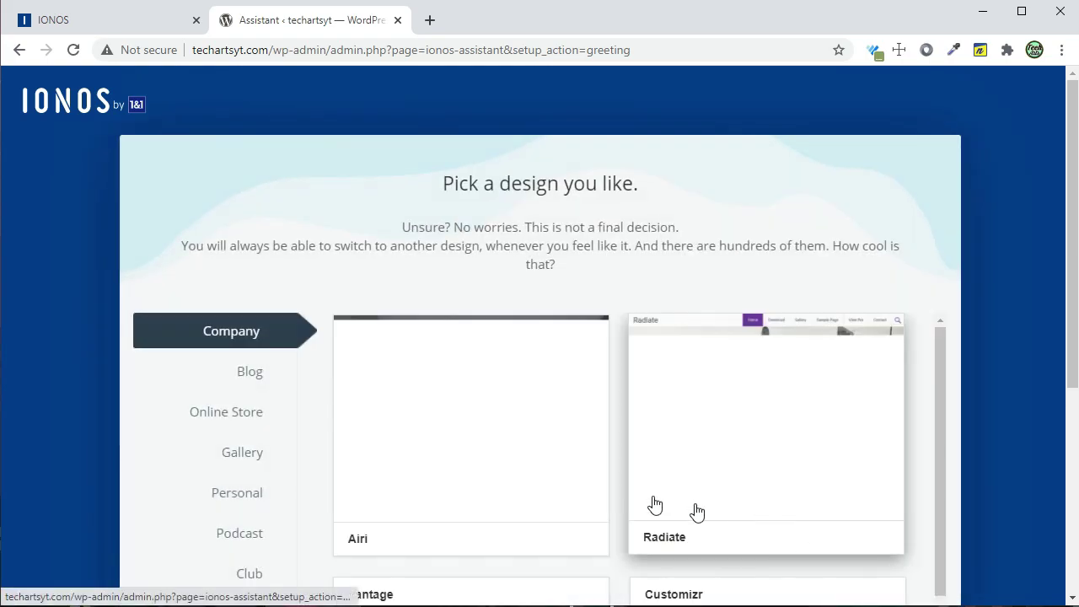
scroll(335, 438, "down", 2)
scroll(342, 429, "down", 2)
scroll(343, 429, "down", 2)
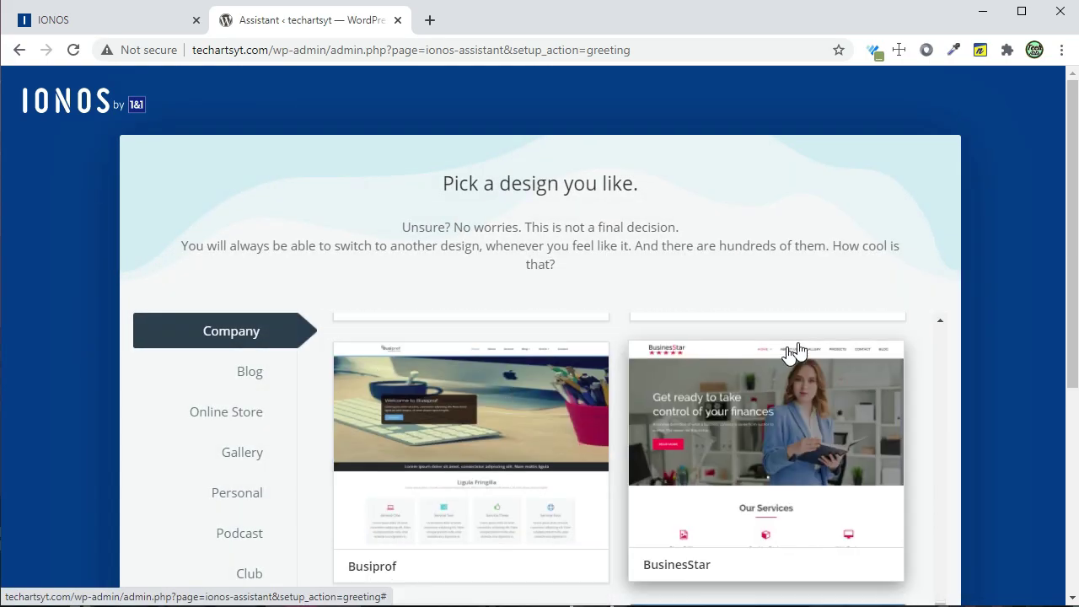
scroll(968, 327, "down", 1)
scroll(968, 325, "down", 3)
scroll(966, 322, "down", 1)
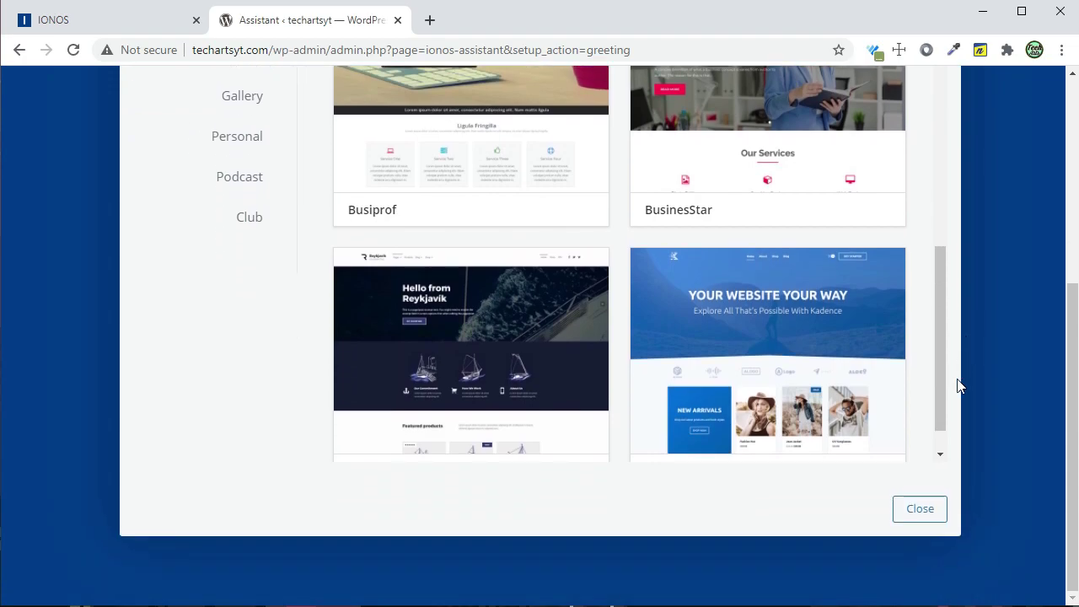
left_click(920, 510)
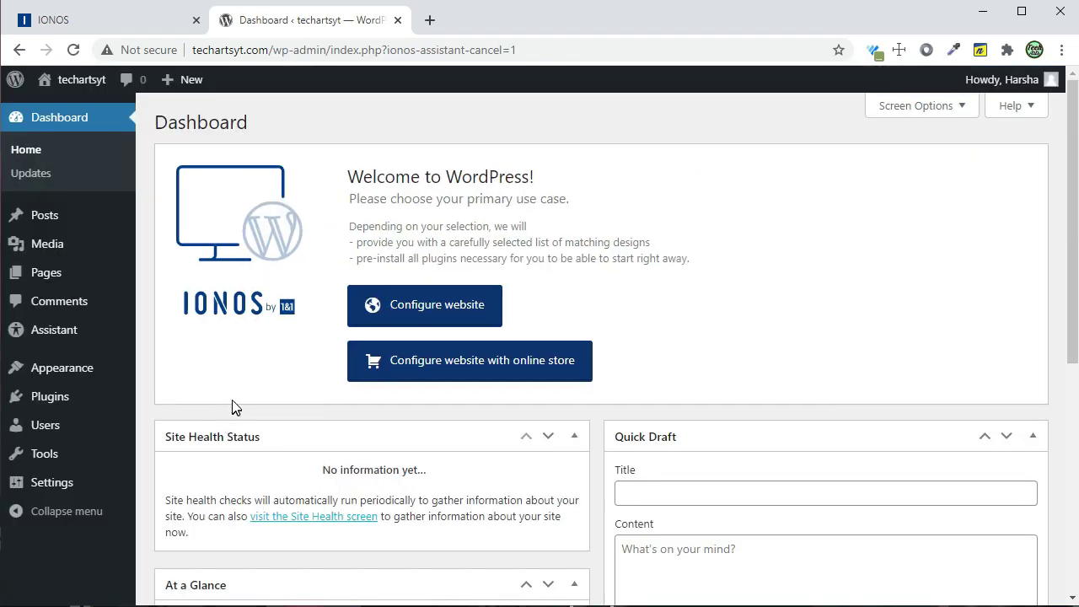
scroll(249, 382, "down", 2)
scroll(250, 382, "down", 2)
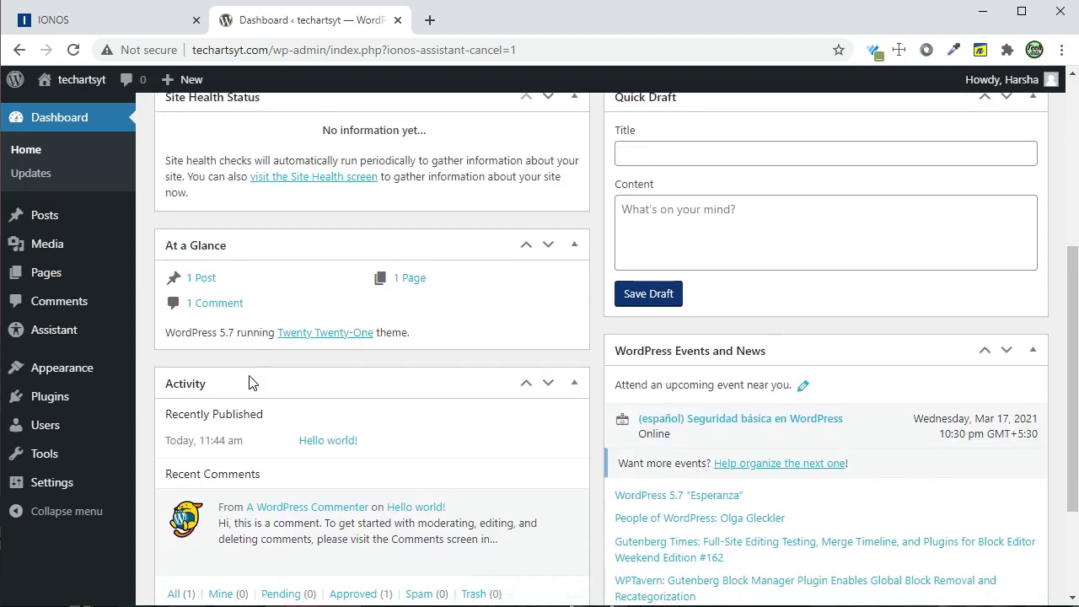
scroll(250, 382, "down", 2)
scroll(250, 376, "up", 5)
scroll(251, 376, "up", 1)
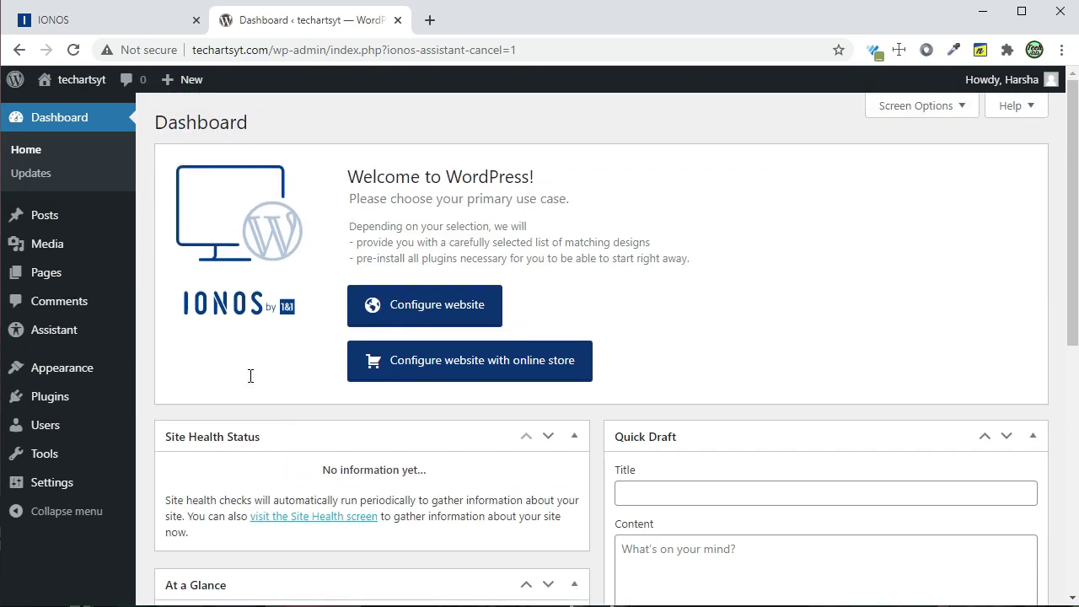